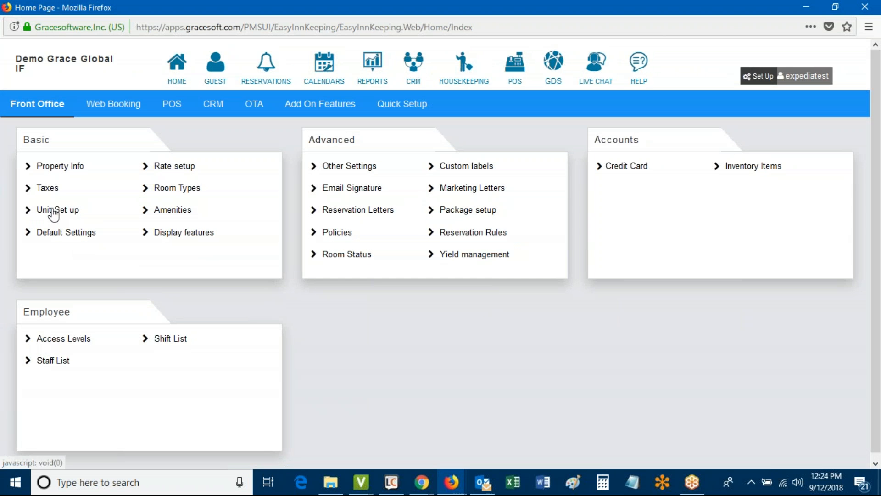
- Open the unit setup's rooms list and sort the rooms by room type
{"action": "left_click", "coordinate": [52, 210]}
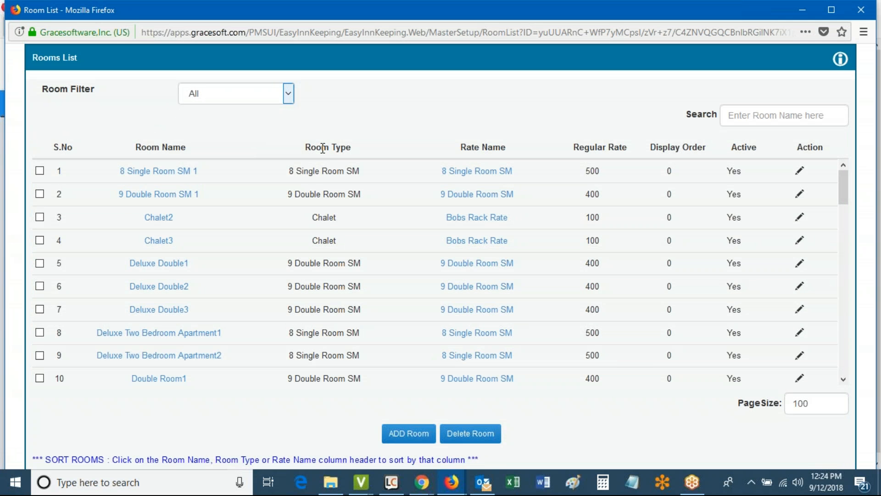
{"action": "double_click", "coordinate": [323, 147]}
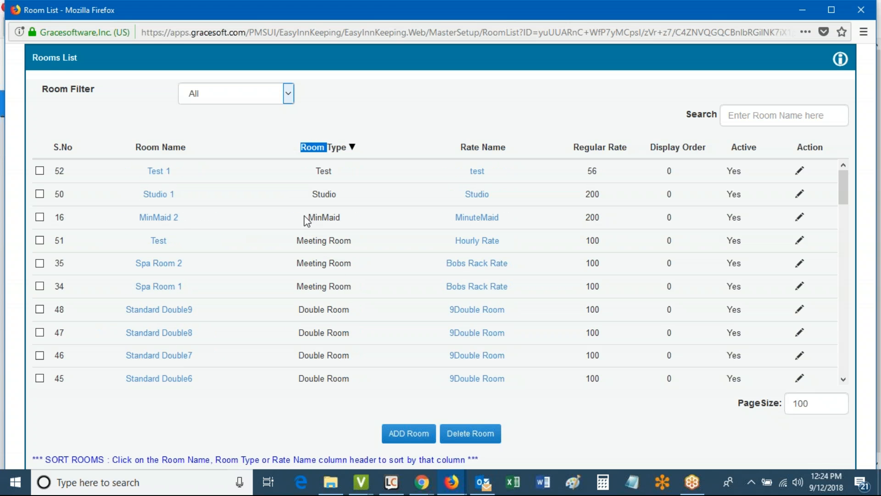
- Compare the room types with their assigned rate names for the MinMaid, double and deluxe bed rooms
{"action": "left_click_drag", "start_coordinate": [304, 216], "coordinate": [349, 219]}
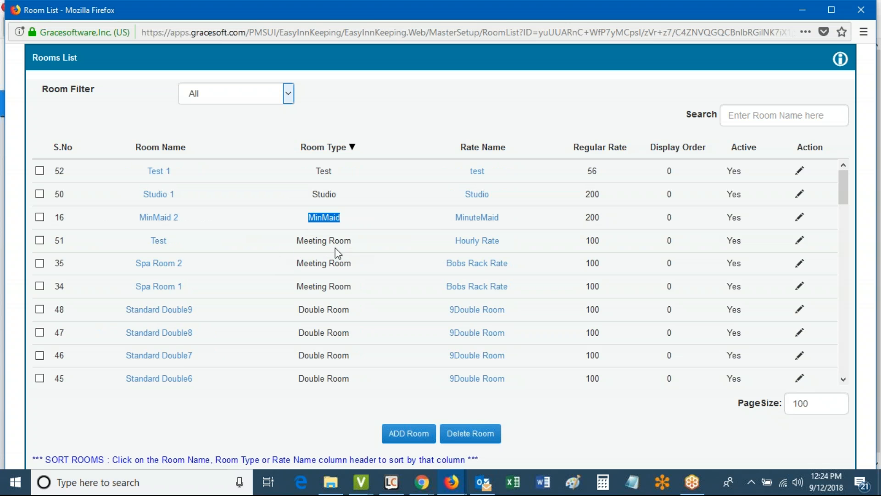
{"action": "left_click_drag", "start_coordinate": [298, 310], "coordinate": [515, 313]}
{"action": "left_click", "coordinate": [443, 314]}
{"action": "scroll", "coordinate": [399, 340], "scroll_direction": "down", "scroll_amount": 5}
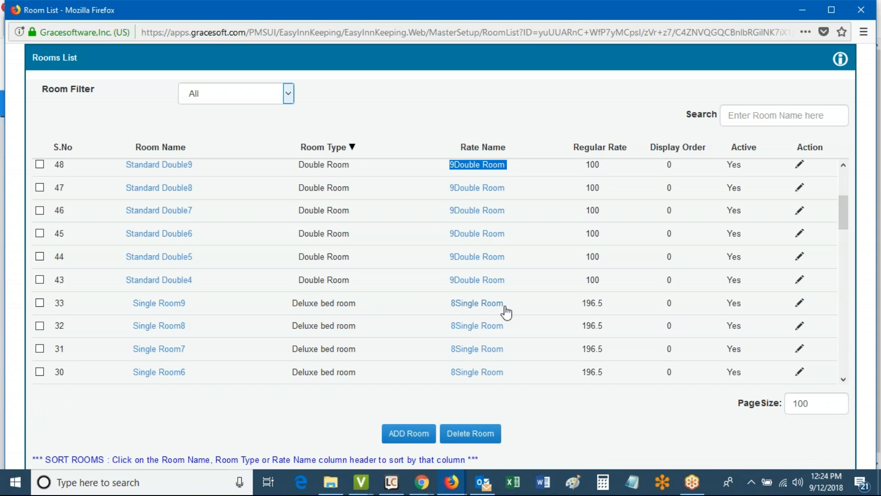
{"action": "scroll", "coordinate": [413, 293], "scroll_direction": "down", "scroll_amount": 10}
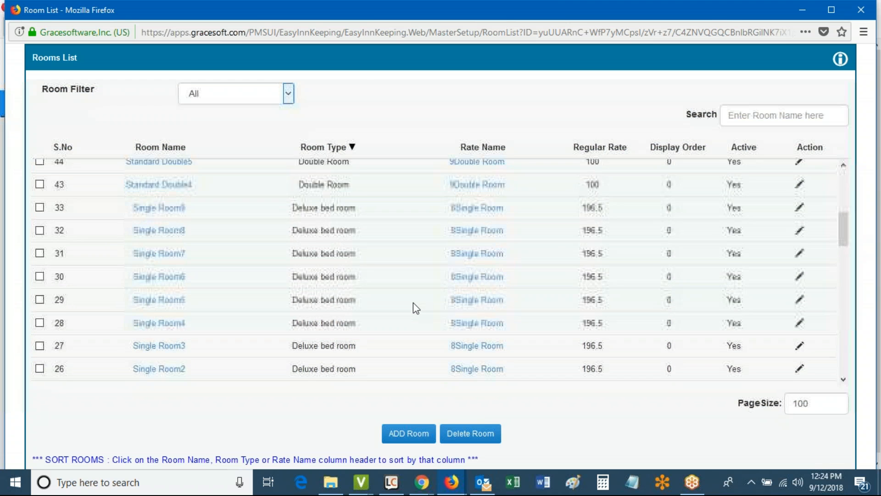
{"action": "scroll", "coordinate": [413, 304], "scroll_direction": "down", "scroll_amount": 4}
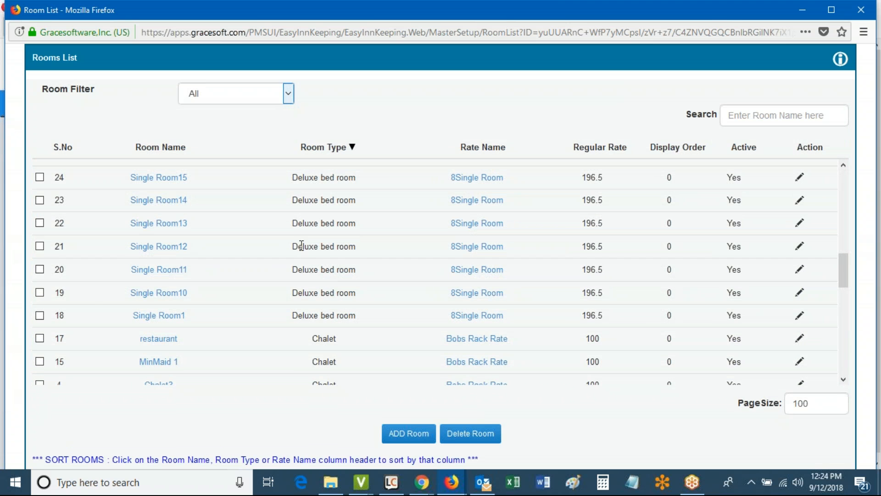
{"action": "left_click_drag", "start_coordinate": [296, 245], "coordinate": [360, 256]}
{"action": "left_click_drag", "start_coordinate": [434, 247], "coordinate": [522, 256]}
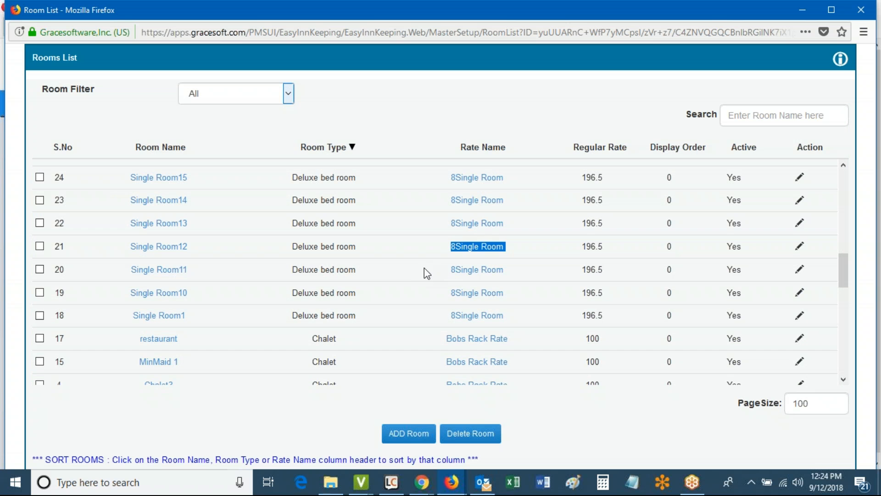
{"action": "left_click_drag", "start_coordinate": [440, 250], "coordinate": [508, 250]}
{"action": "left_click_drag", "start_coordinate": [291, 180], "coordinate": [366, 189]}
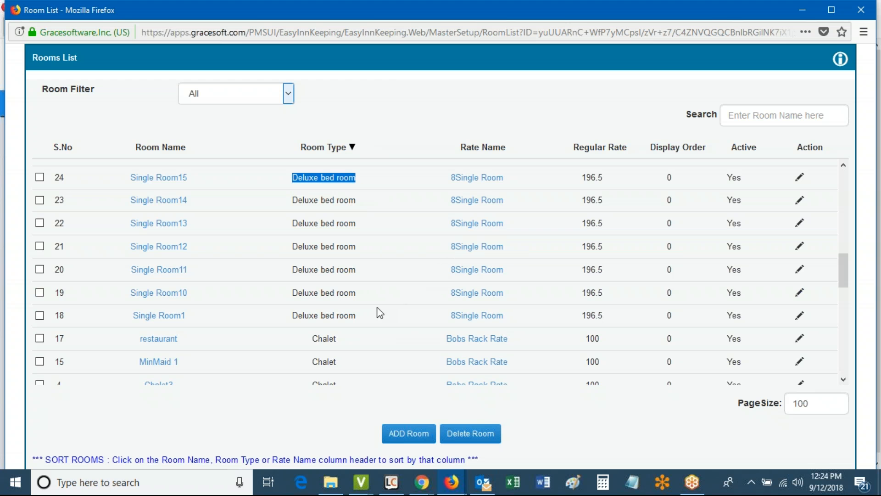
{"action": "scroll", "coordinate": [379, 313], "scroll_direction": "down", "scroll_amount": 2}
{"action": "scroll", "coordinate": [375, 265], "scroll_direction": "up", "scroll_amount": 1}
{"action": "scroll", "coordinate": [374, 265], "scroll_direction": "up", "scroll_amount": 3}
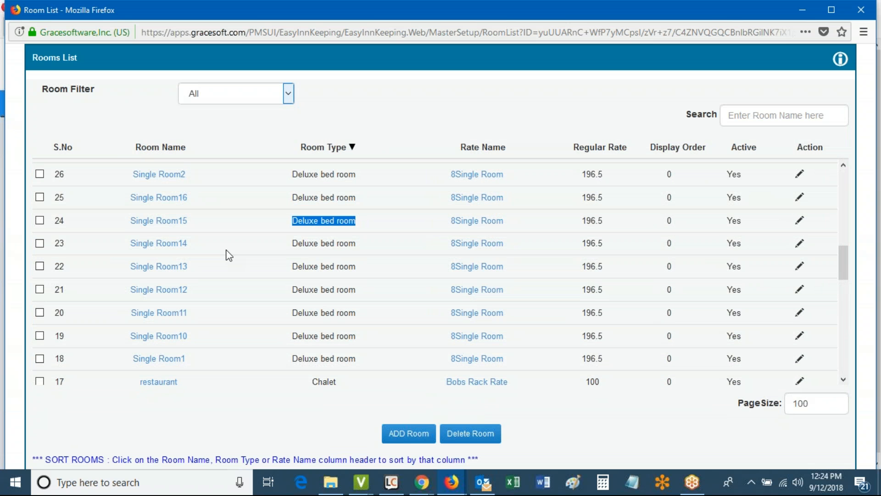
- Check which room type and rate name are assigned to Single Room14
{"action": "left_click_drag", "start_coordinate": [123, 246], "coordinate": [211, 246]}
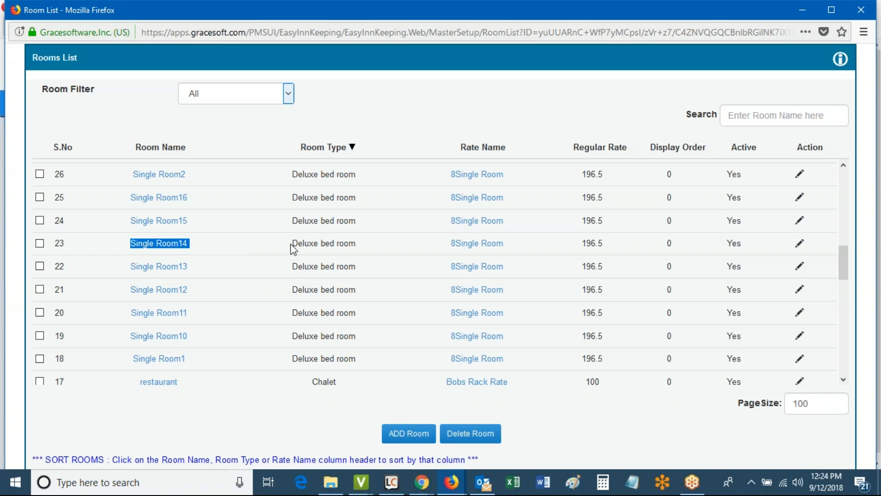
{"action": "left_click_drag", "start_coordinate": [442, 246], "coordinate": [505, 245]}
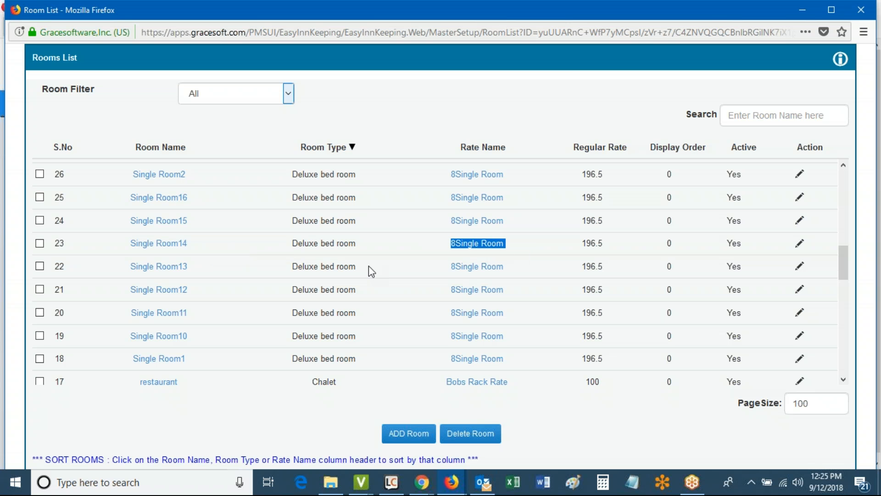
{"action": "left_click_drag", "start_coordinate": [287, 246], "coordinate": [360, 248]}
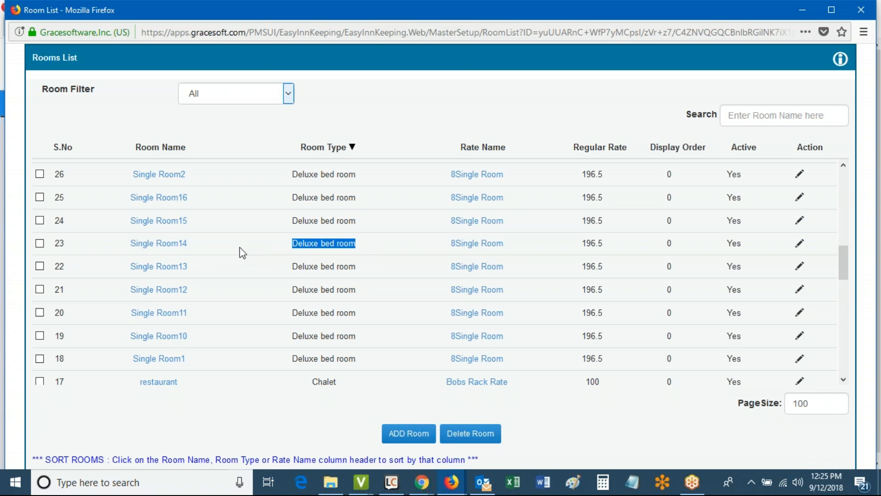
{"action": "left_click_drag", "start_coordinate": [125, 245], "coordinate": [206, 249]}
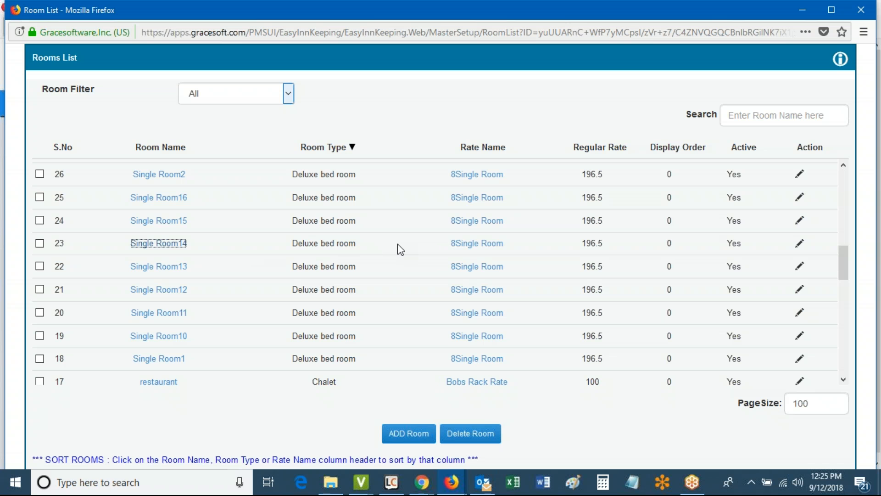
{"action": "left_click_drag", "start_coordinate": [292, 244], "coordinate": [519, 246]}
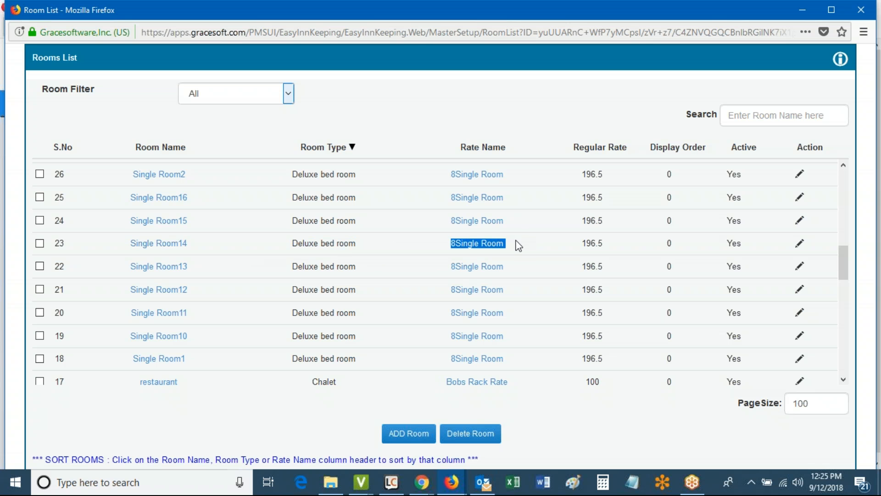
- Check the room type and rate name assigned to the Streak room and the rooms listed below it
{"action": "scroll", "coordinate": [408, 280], "scroll_direction": "down", "scroll_amount": 2}
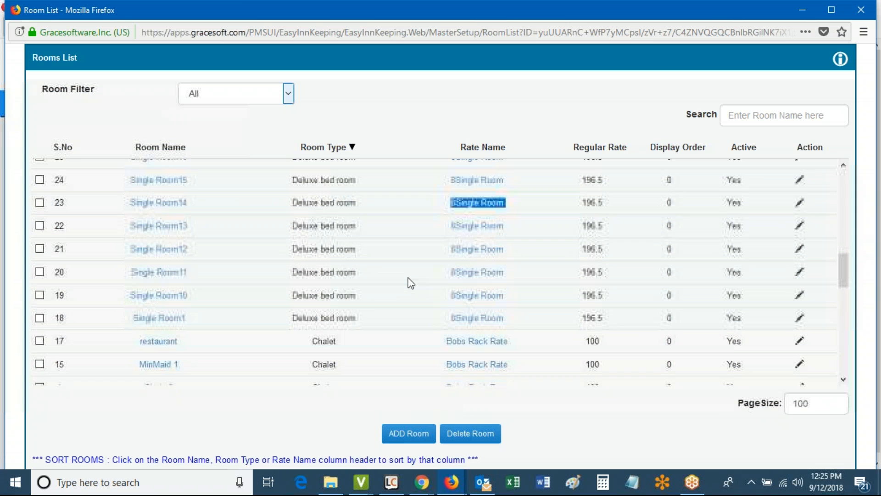
{"action": "scroll", "coordinate": [408, 280], "scroll_direction": "down", "scroll_amount": 5}
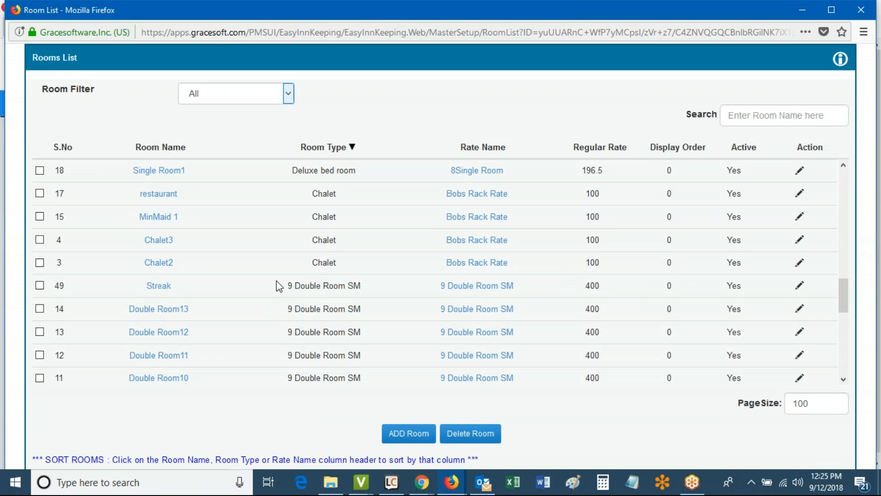
{"action": "left_click_drag", "start_coordinate": [279, 287], "coordinate": [374, 289]}
{"action": "left_click_drag", "start_coordinate": [434, 291], "coordinate": [525, 291]}
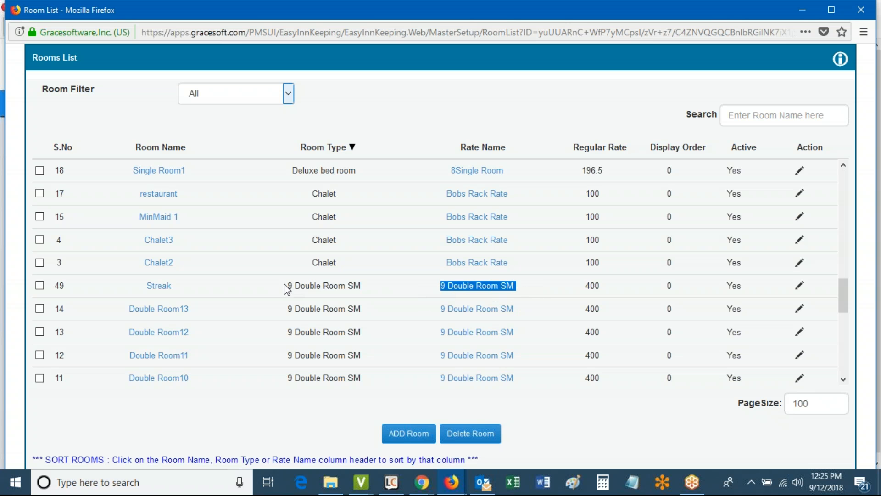
{"action": "left_click_drag", "start_coordinate": [285, 289], "coordinate": [368, 291]}
{"action": "scroll", "coordinate": [381, 295], "scroll_direction": "up", "scroll_amount": 3}
{"action": "scroll", "coordinate": [380, 297], "scroll_direction": "down", "scroll_amount": 3}
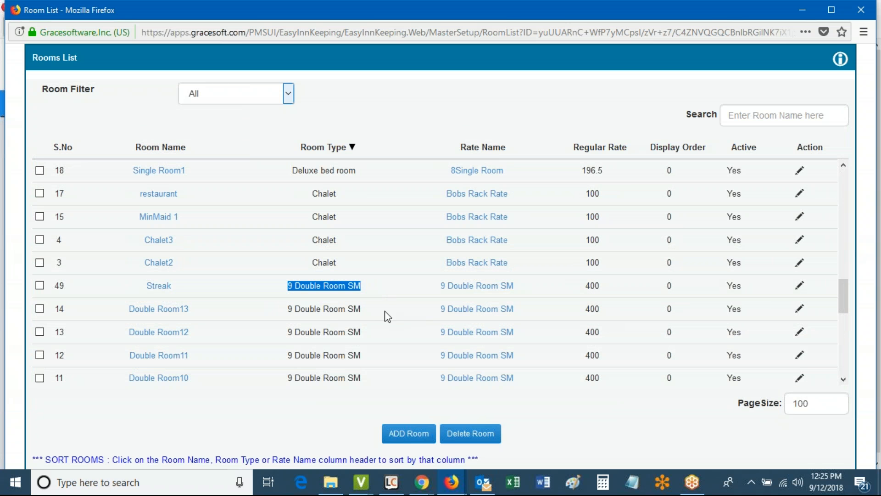
{"action": "left_click_drag", "start_coordinate": [438, 289], "coordinate": [518, 294]}
{"action": "scroll", "coordinate": [396, 293], "scroll_direction": "down", "scroll_amount": 8}
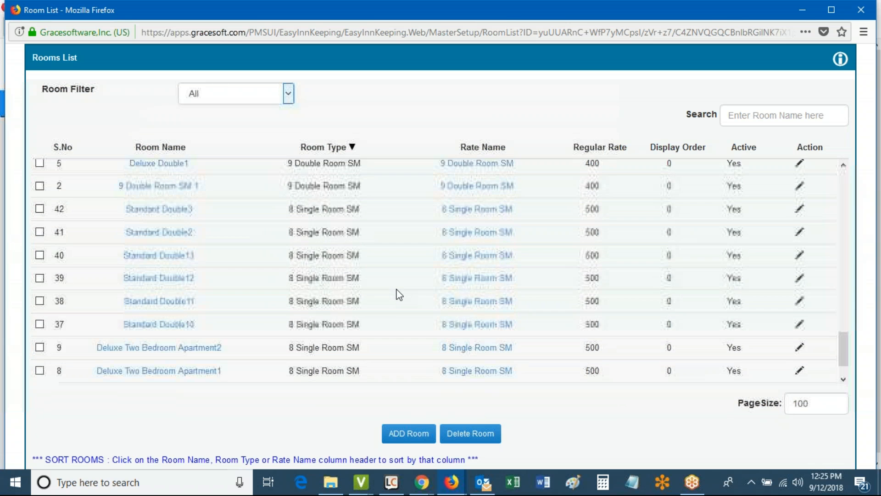
- Review the rate name assigned to the Standard Double rooms and close the rooms list
{"action": "scroll", "coordinate": [397, 293], "scroll_direction": "up", "scroll_amount": 2}
{"action": "scroll", "coordinate": [397, 293], "scroll_direction": "up", "scroll_amount": 18}
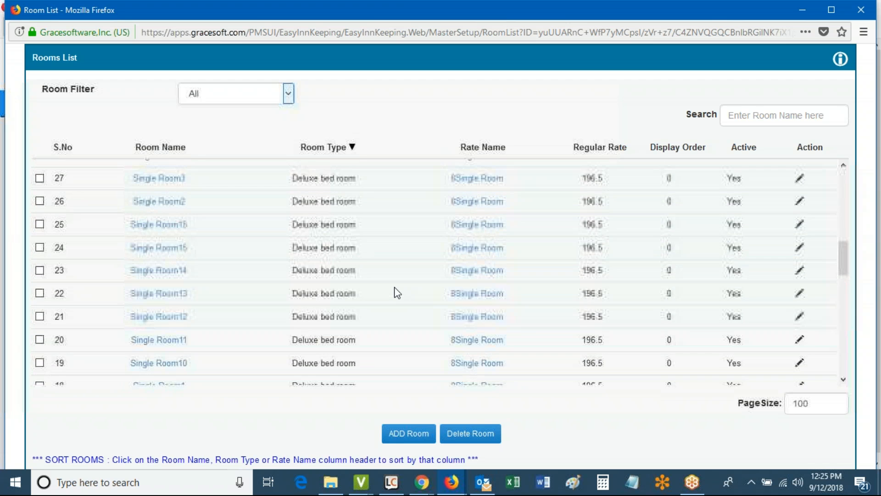
{"action": "scroll", "coordinate": [396, 292], "scroll_direction": "up", "scroll_amount": 3}
{"action": "left_click_drag", "start_coordinate": [299, 214], "coordinate": [513, 216]}
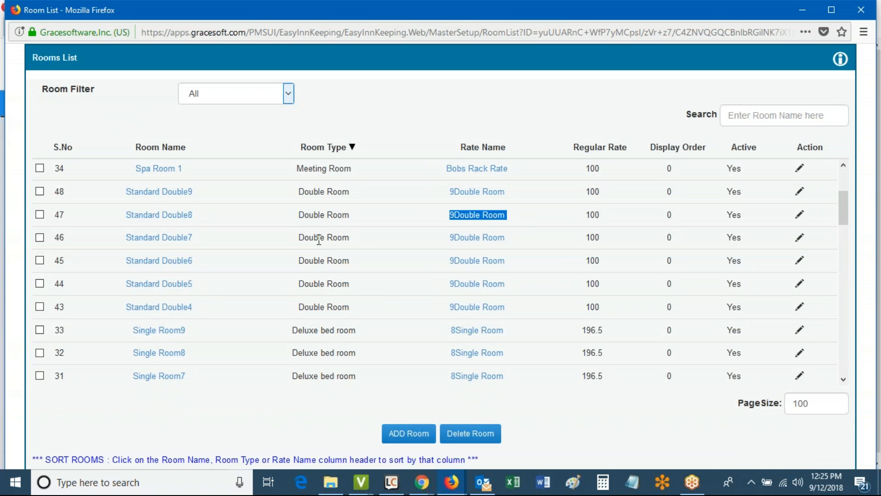
{"action": "scroll", "coordinate": [370, 238], "scroll_direction": "up", "scroll_amount": 3}
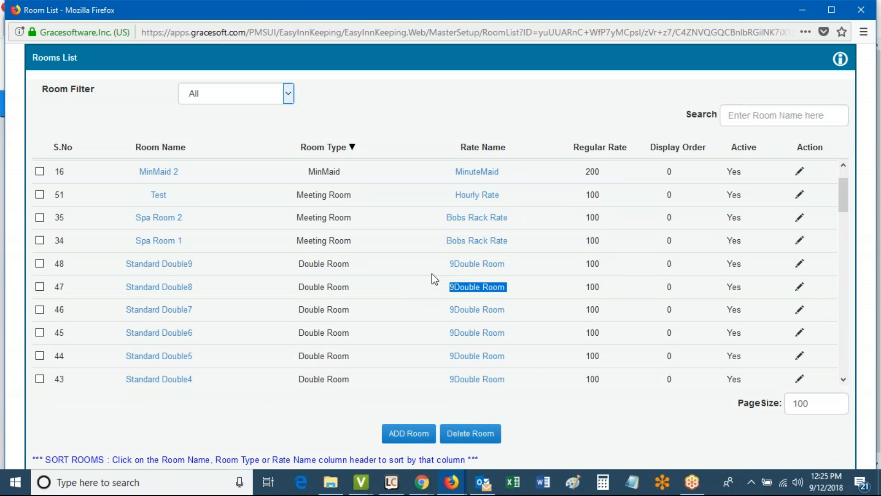
{"action": "left_click", "coordinate": [861, 10]}
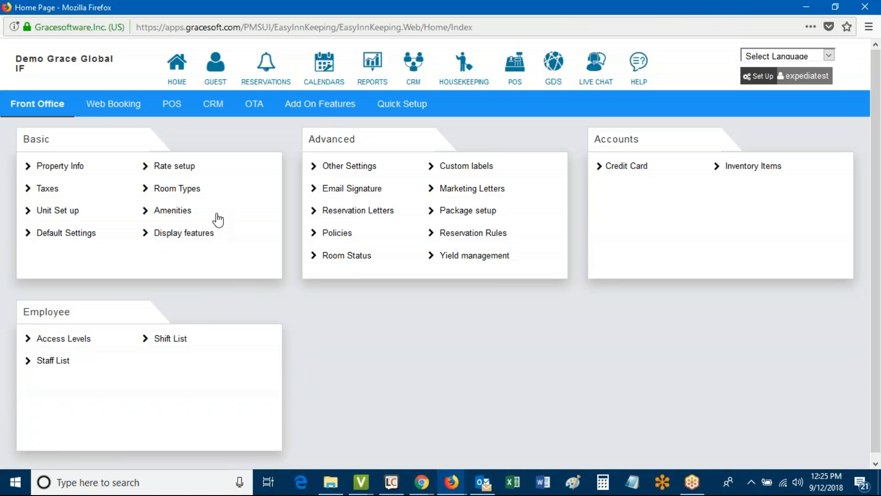
- Start a new regular rate in the rate setup with rate type Daily Rate and the name Test Rate
{"action": "left_click", "coordinate": [161, 170]}
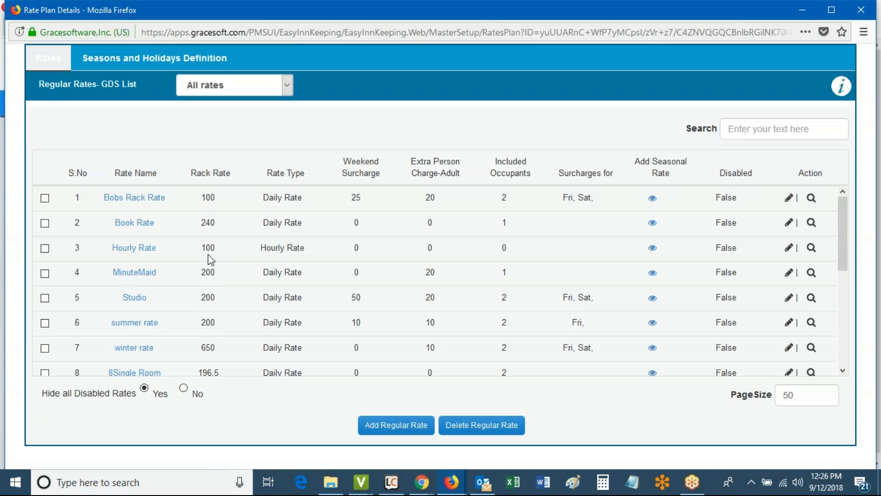
{"action": "left_click", "coordinate": [396, 423]}
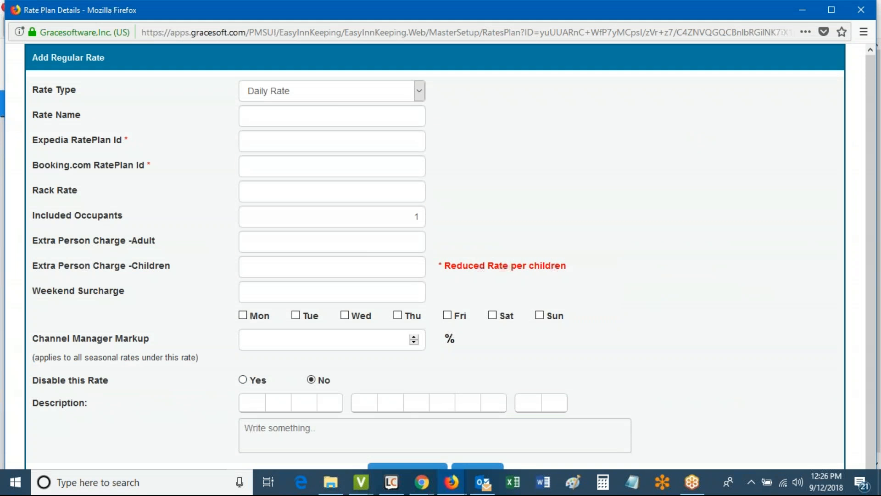
{"action": "left_click", "coordinate": [325, 93]}
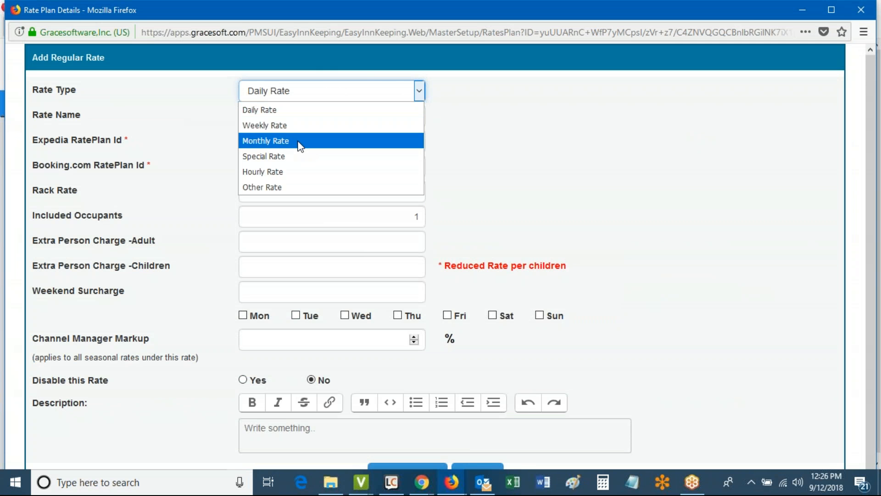
{"action": "left_click", "coordinate": [304, 110]}
{"action": "left_click", "coordinate": [306, 115]}
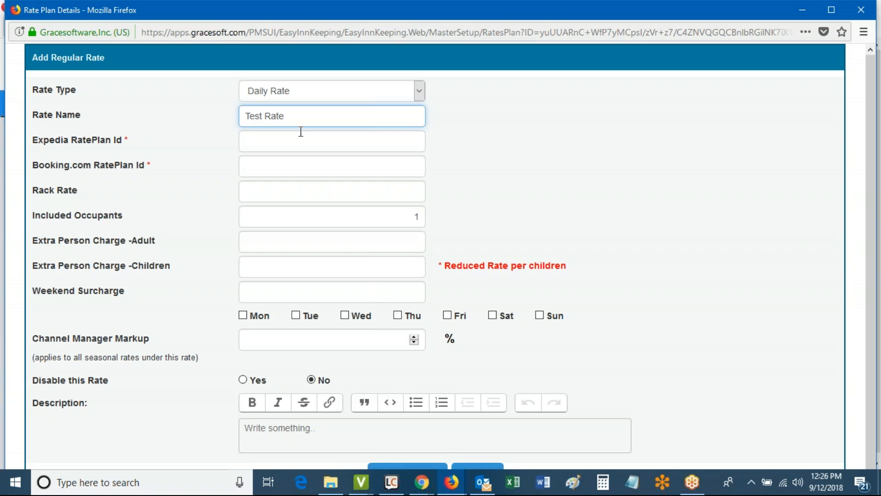
{"action": "left_click", "coordinate": [301, 132]}
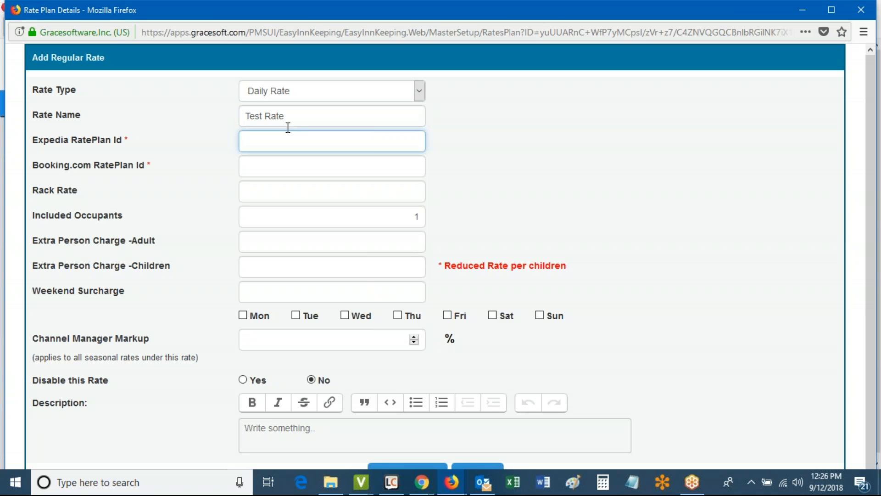
- Set the new rate's rack rate to 85 and its included occupants to 2
{"action": "left_click", "coordinate": [34, 194]}
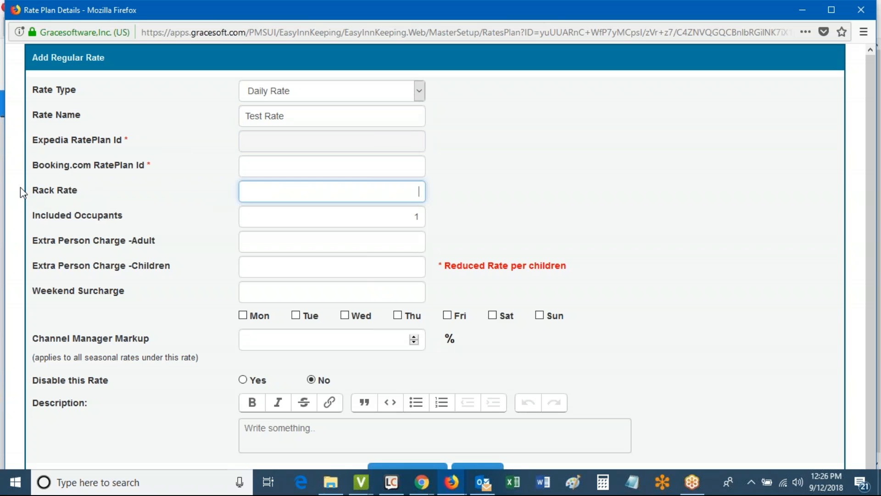
{"action": "left_click_drag", "start_coordinate": [34, 194], "coordinate": [86, 195]}
{"action": "left_click", "coordinate": [407, 193]}
{"action": "type", "text": "85"}
{"action": "left_click_drag", "start_coordinate": [33, 217], "coordinate": [128, 211]}
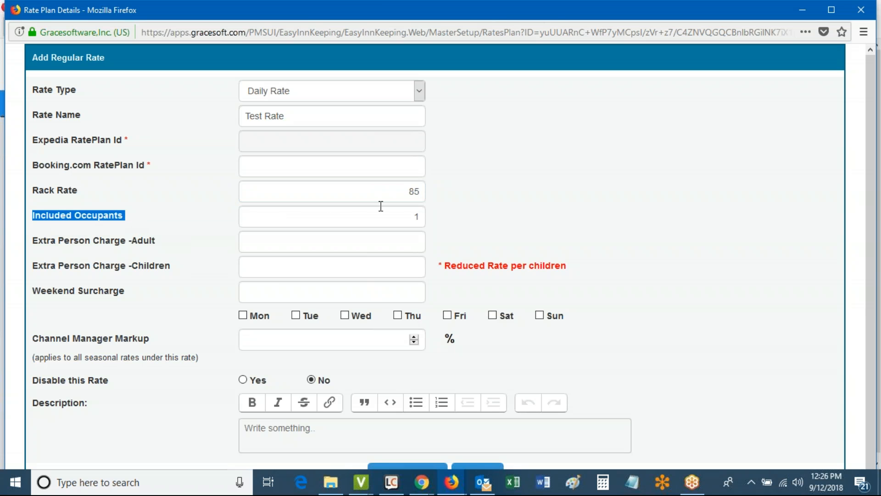
{"action": "double_click", "coordinate": [411, 191]}
{"action": "double_click", "coordinate": [415, 217]}
{"action": "type", "text": "2"}
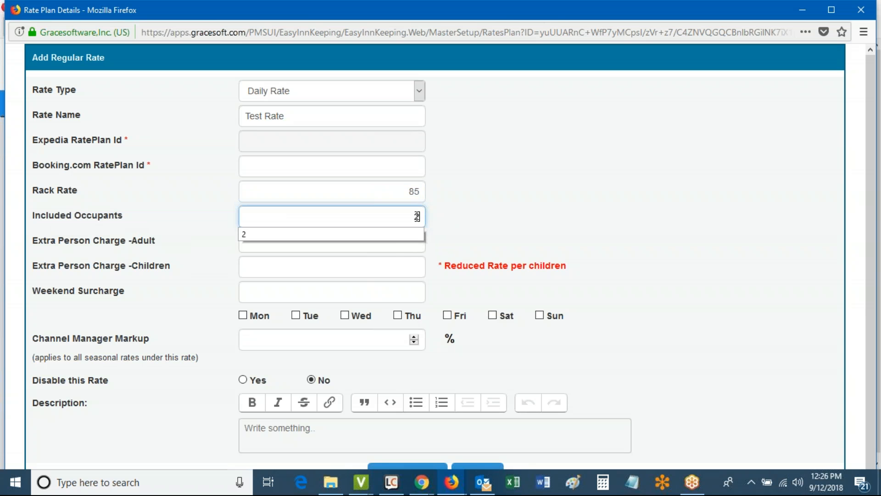
- Set the new rate's extra person charge for adults to 10
{"action": "left_click", "coordinate": [399, 248]}
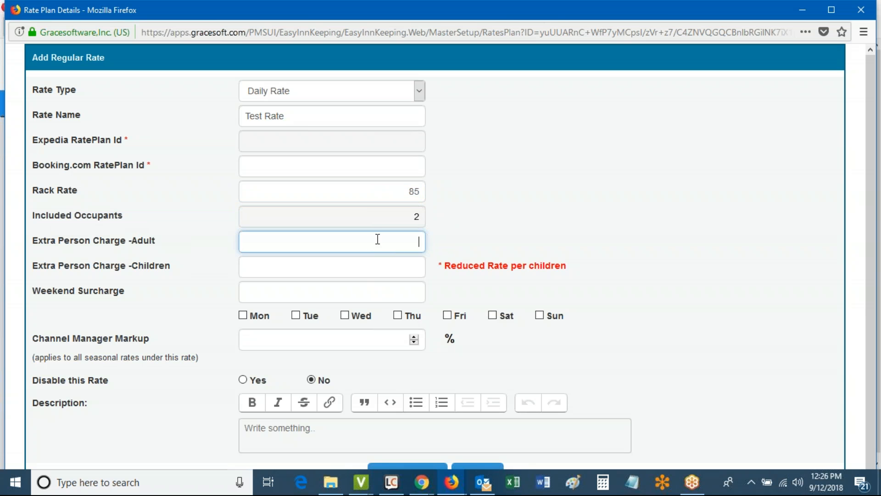
{"action": "left_click_drag", "start_coordinate": [34, 241], "coordinate": [191, 240]}
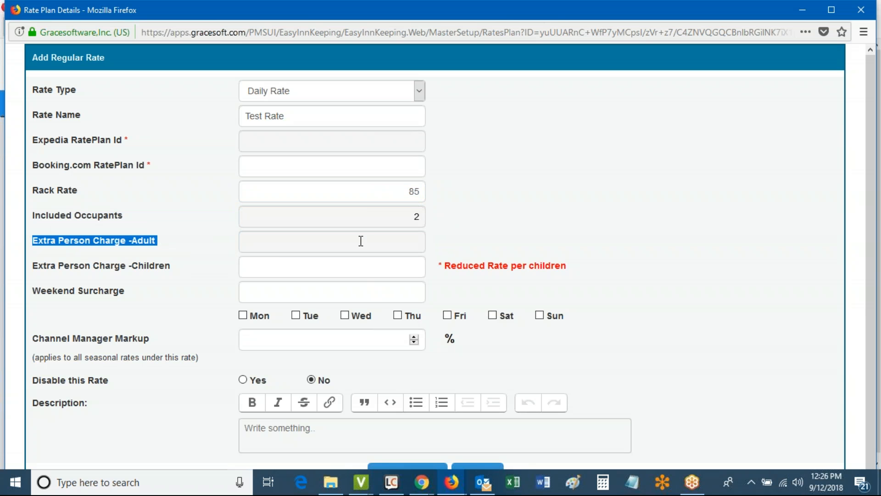
{"action": "left_click", "coordinate": [366, 241]}
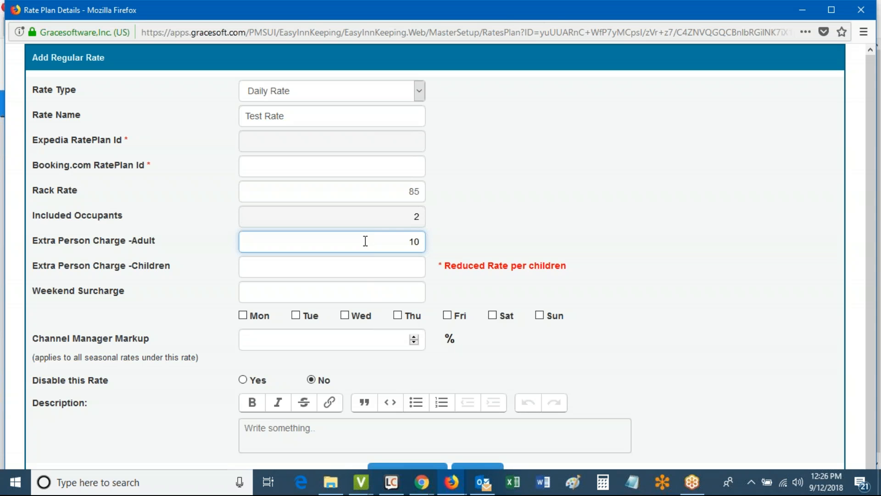
{"action": "left_click", "coordinate": [371, 269]}
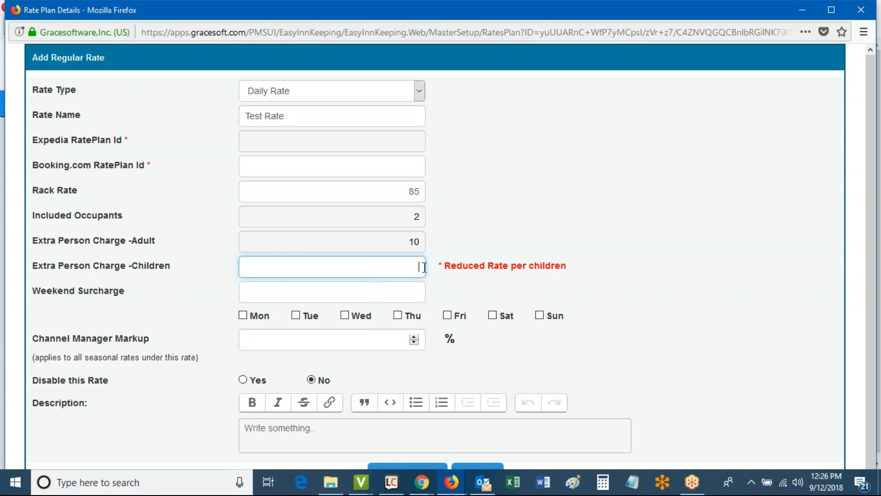
- Set the new rate's extra person charge for children to 5
{"action": "type", "text": "5"}
{"action": "left_click_drag", "start_coordinate": [35, 294], "coordinate": [128, 293]}
{"action": "left_click", "coordinate": [291, 292]}
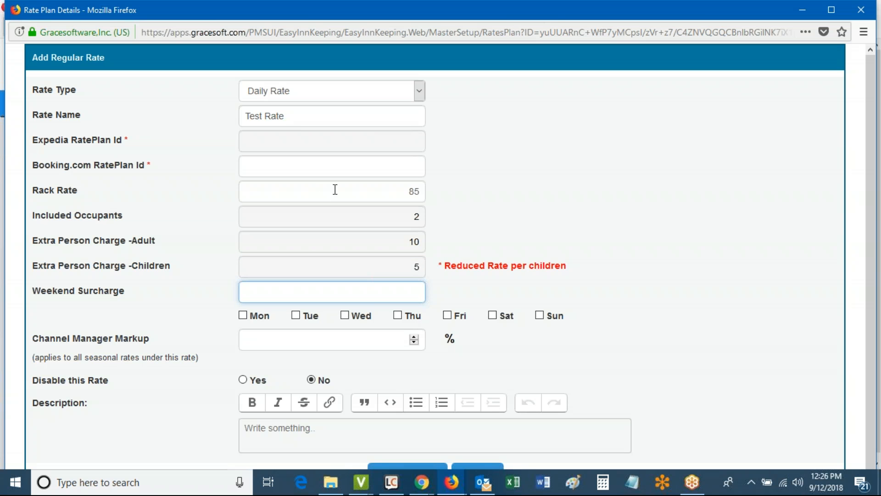
{"action": "left_click", "coordinate": [411, 190]}
{"action": "left_click", "coordinate": [432, 193]}
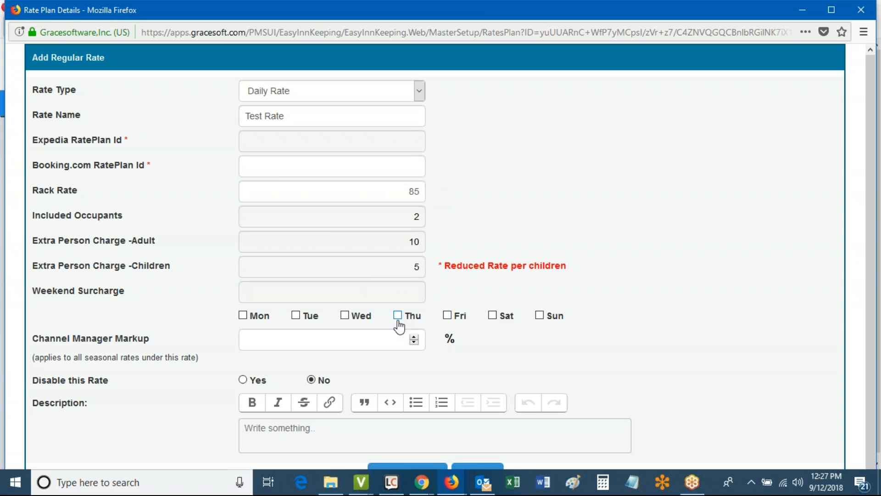
- Set the weekend surcharge to 15 for Friday and Saturday and save the new rate plan
{"action": "left_click", "coordinate": [398, 288]}
{"action": "type", "text": "15"}
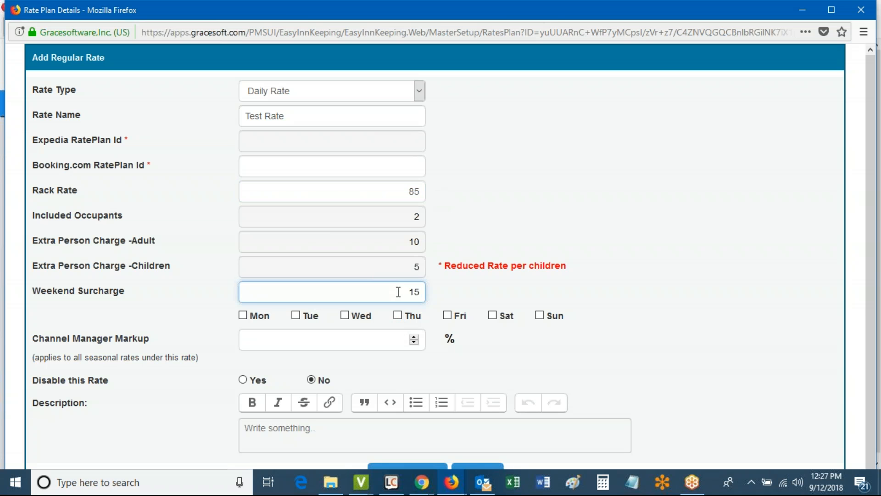
{"action": "left_click", "coordinate": [447, 316]}
{"action": "left_click", "coordinate": [491, 316]}
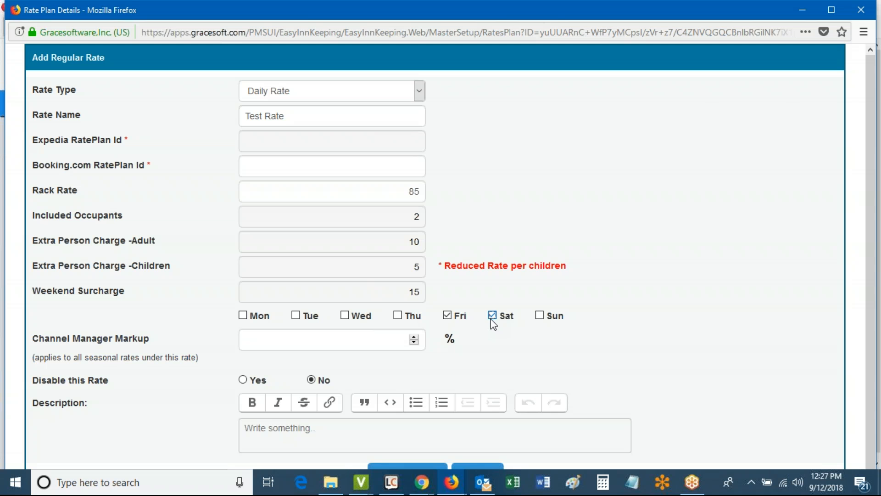
{"action": "scroll", "coordinate": [485, 345], "scroll_direction": "down", "scroll_amount": 2}
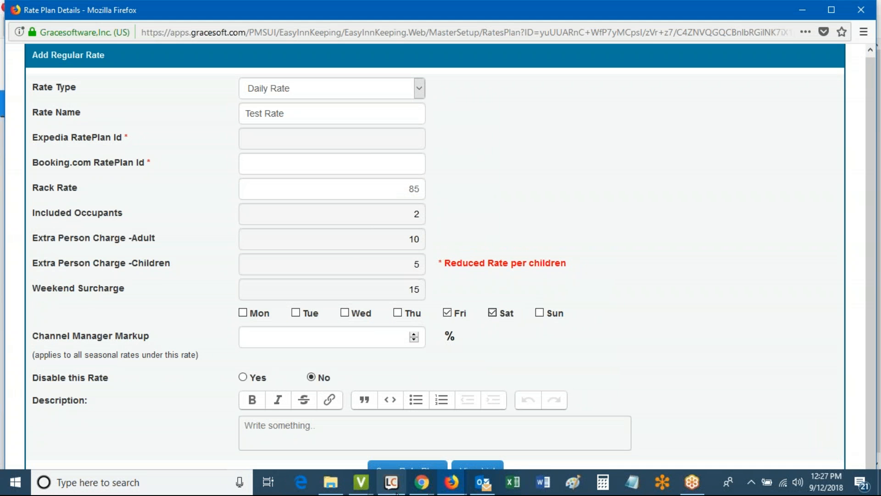
{"action": "left_click", "coordinate": [413, 467]}
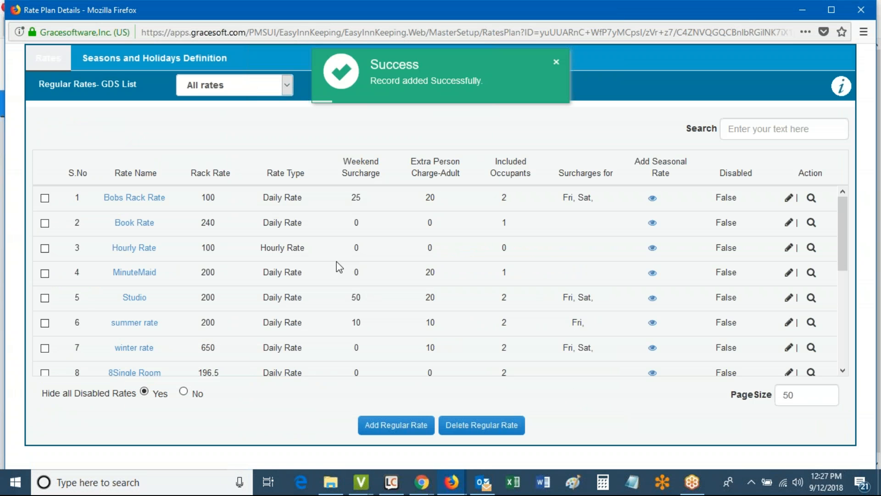
- Review Test Rate's entry in the regular rates list, including its rack rate, weekend surcharge, extra adult charge, included occupants and surcharge days
{"action": "scroll", "coordinate": [224, 290], "scroll_direction": "down", "scroll_amount": 4}
{"action": "scroll", "coordinate": [179, 296], "scroll_direction": "up", "scroll_amount": 2}
{"action": "left_click_drag", "start_coordinate": [100, 268], "coordinate": [522, 278]}
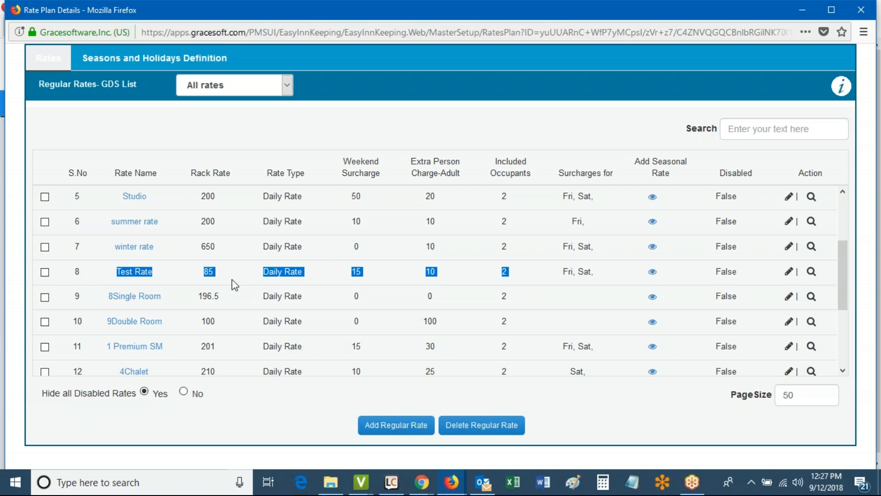
{"action": "left_click", "coordinate": [297, 279]}
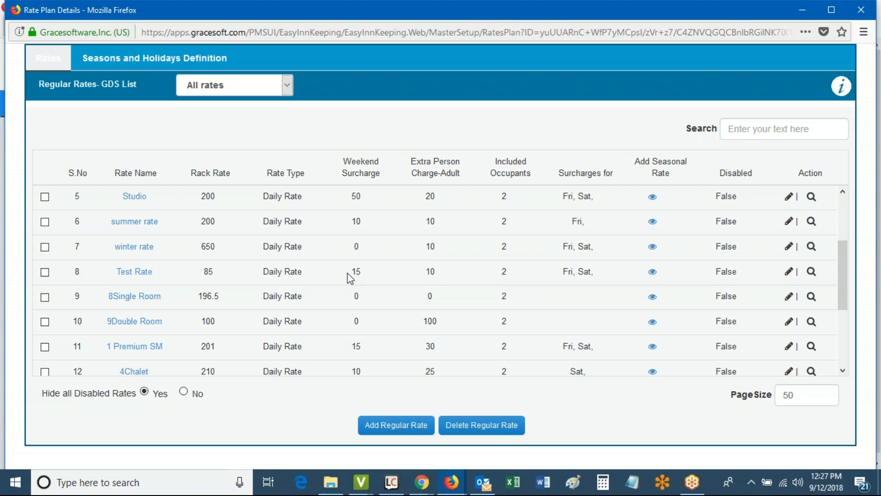
{"action": "left_click_drag", "start_coordinate": [425, 277], "coordinate": [435, 277]}
{"action": "left_click_drag", "start_coordinate": [499, 272], "coordinate": [506, 269]}
{"action": "left_click_drag", "start_coordinate": [563, 272], "coordinate": [629, 274]}
{"action": "scroll", "coordinate": [383, 287], "scroll_direction": "up", "scroll_amount": 4}
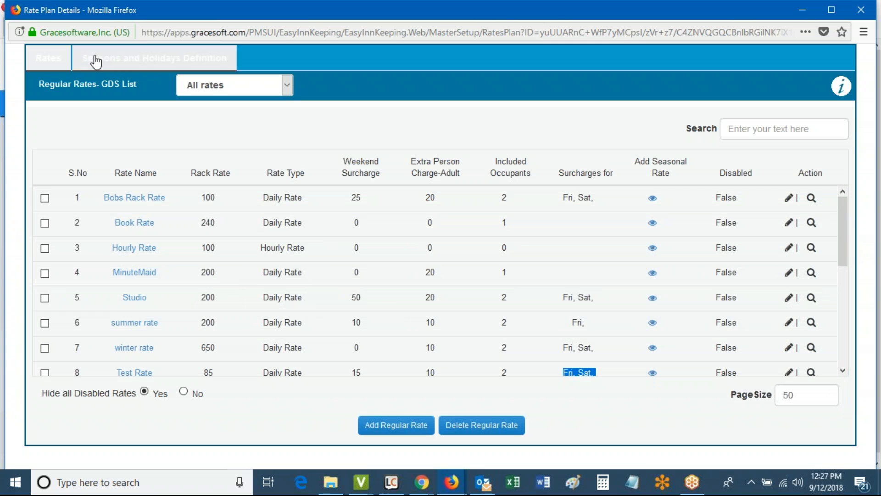
- Start a new season named Weekends in Summer in the seasons and holidays definitions
{"action": "left_click", "coordinate": [130, 63]}
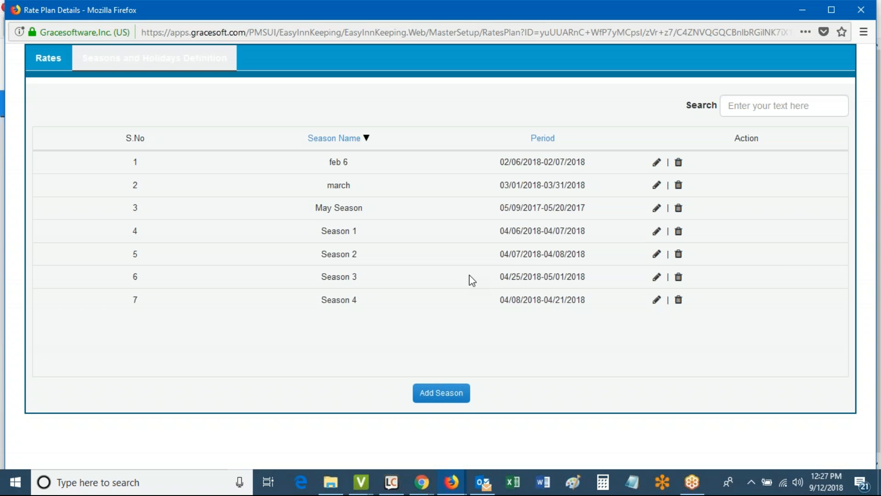
{"action": "left_click_drag", "start_coordinate": [500, 279], "coordinate": [587, 277]}
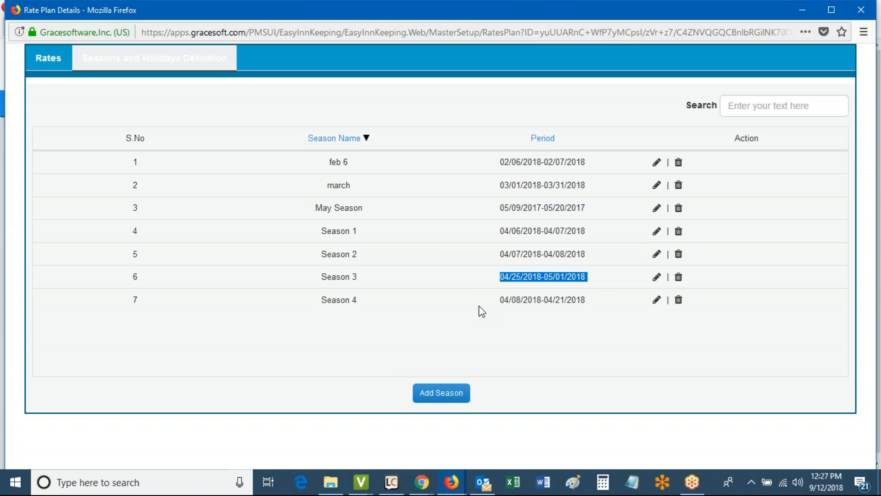
{"action": "left_click", "coordinate": [447, 393]}
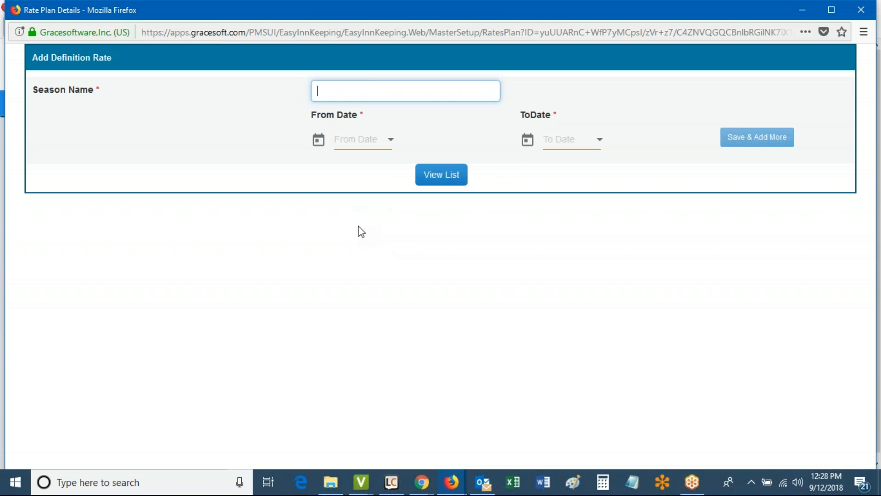
{"action": "type", "text": "Ho"}
{"action": "type", "text": "W"}
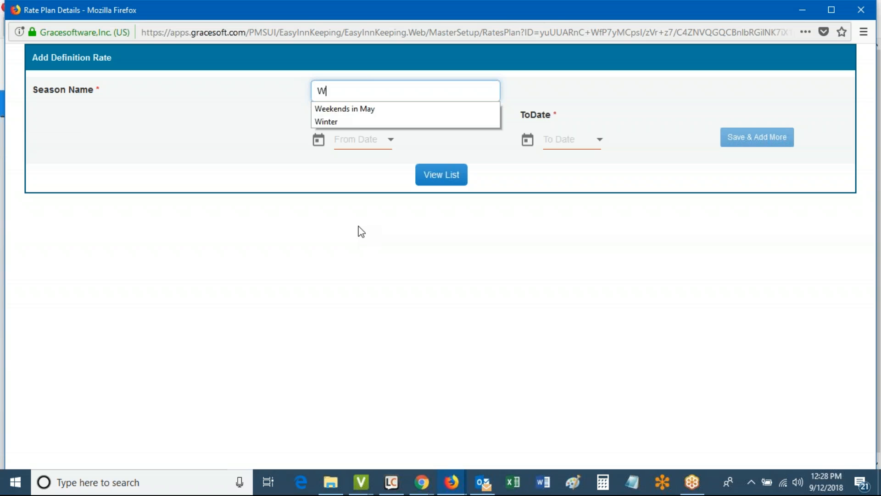
{"action": "type", "text": "eekends in Summer"}
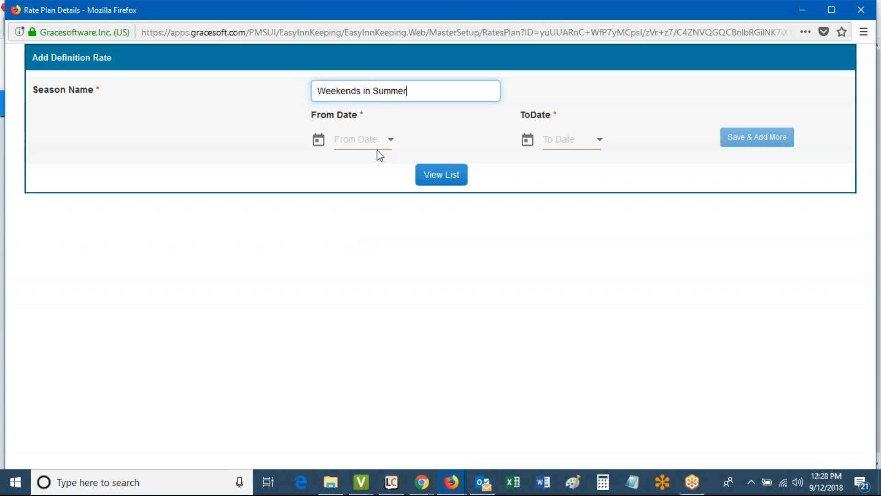
- Set the from date of the season's first period to 06/07/2019
{"action": "left_click", "coordinate": [387, 139]}
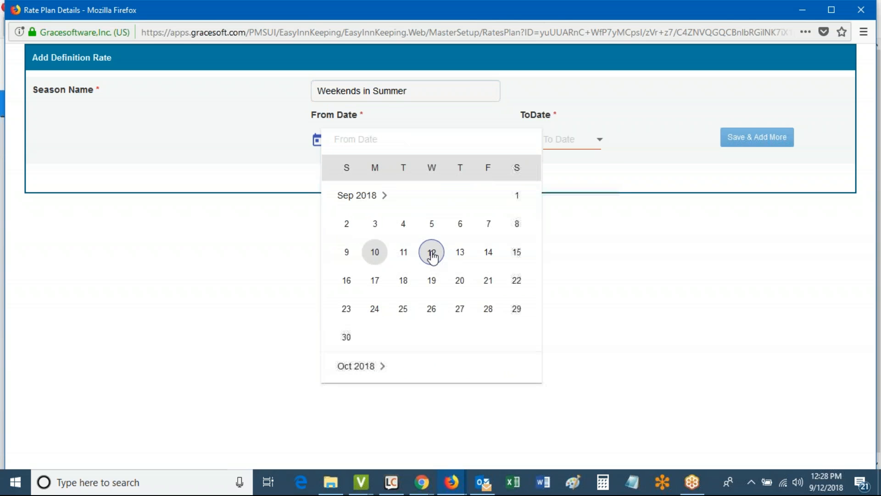
{"action": "scroll", "coordinate": [417, 276], "scroll_direction": "up", "scroll_amount": 10}
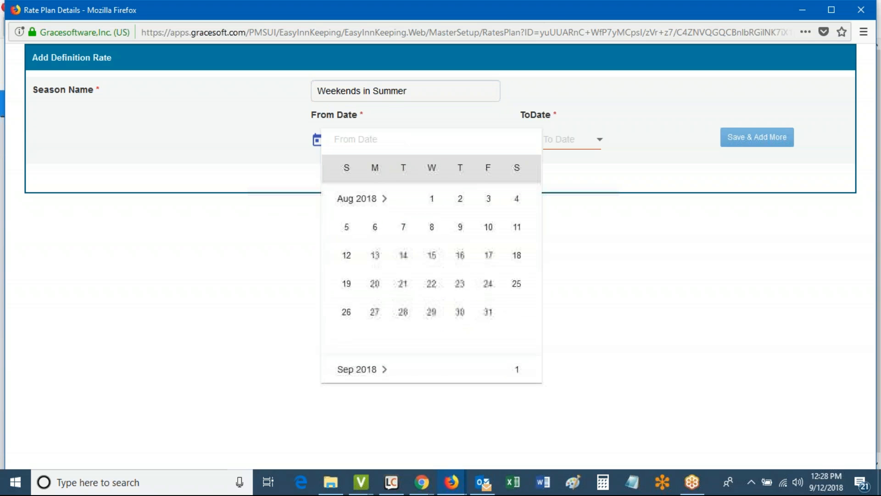
{"action": "scroll", "coordinate": [422, 267], "scroll_direction": "down", "scroll_amount": 10}
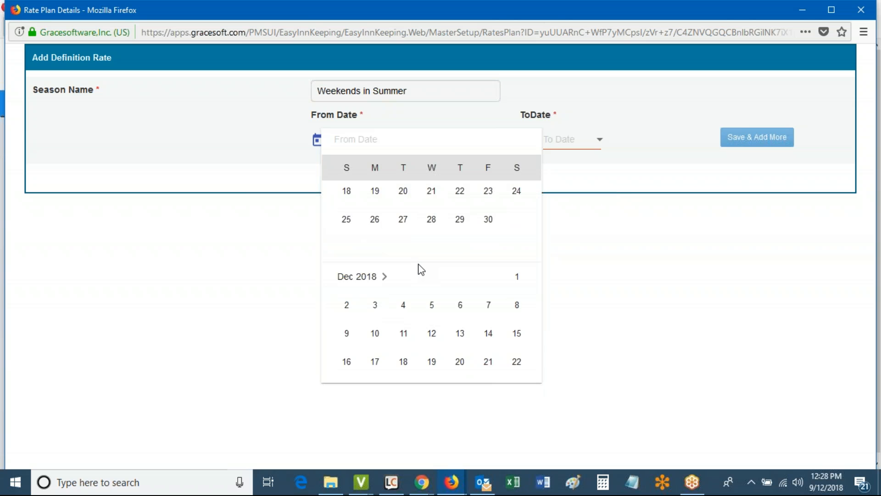
{"action": "scroll", "coordinate": [421, 268], "scroll_direction": "down", "scroll_amount": 6}
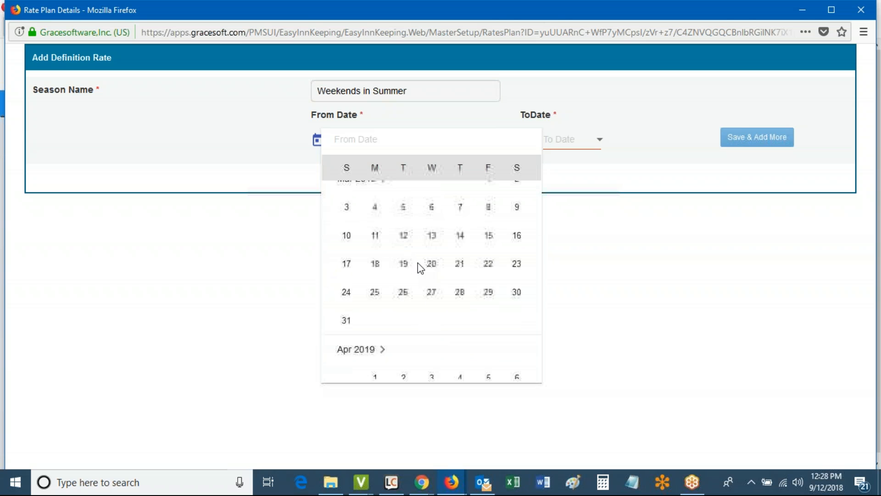
{"action": "scroll", "coordinate": [429, 271], "scroll_direction": "down", "scroll_amount": 5}
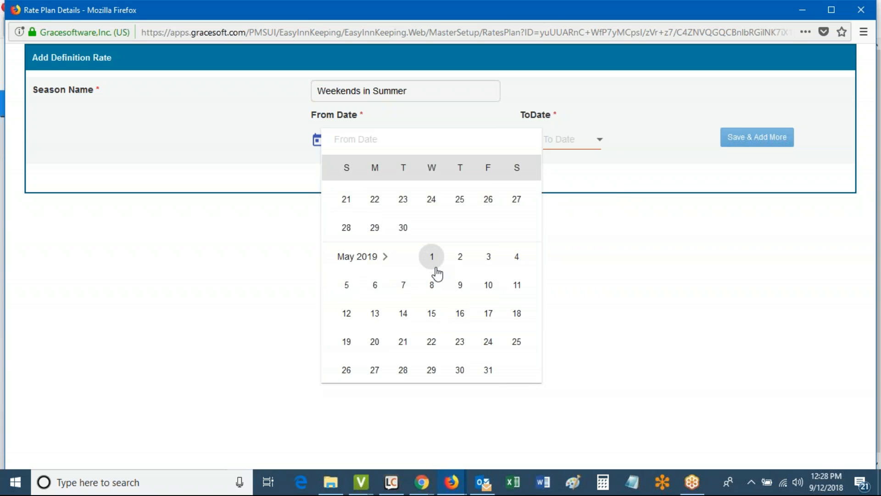
{"action": "scroll", "coordinate": [432, 284], "scroll_direction": "down", "scroll_amount": 3}
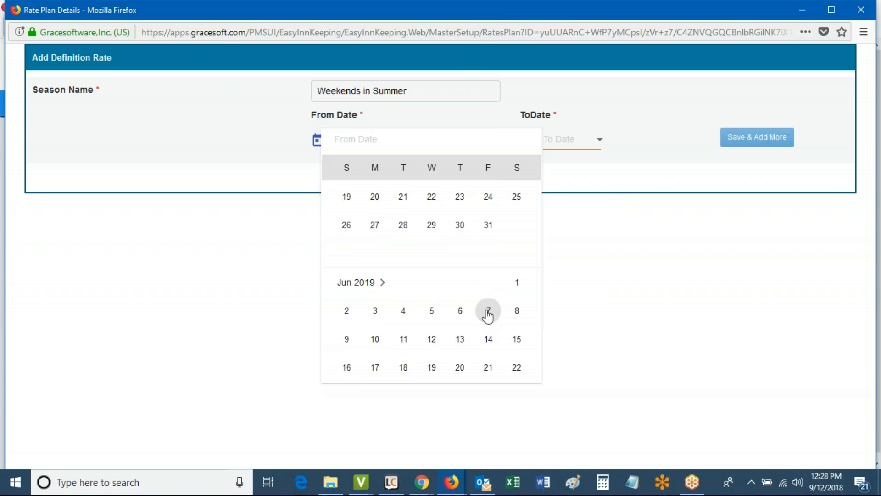
{"action": "left_click", "coordinate": [488, 310]}
- Set the first period's to date to 06/10/2019 and save the period, keeping the season open for more dates
{"action": "left_click", "coordinate": [571, 138]}
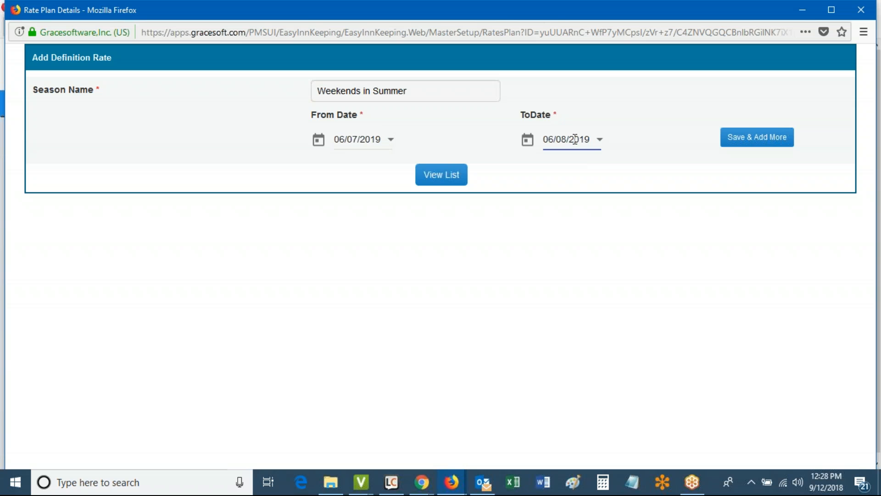
{"action": "left_click", "coordinate": [600, 140]}
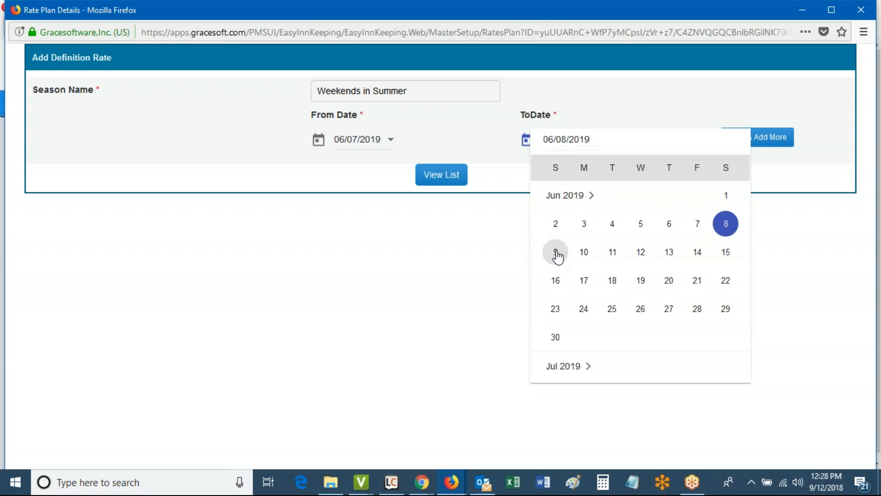
{"action": "left_click", "coordinate": [583, 253]}
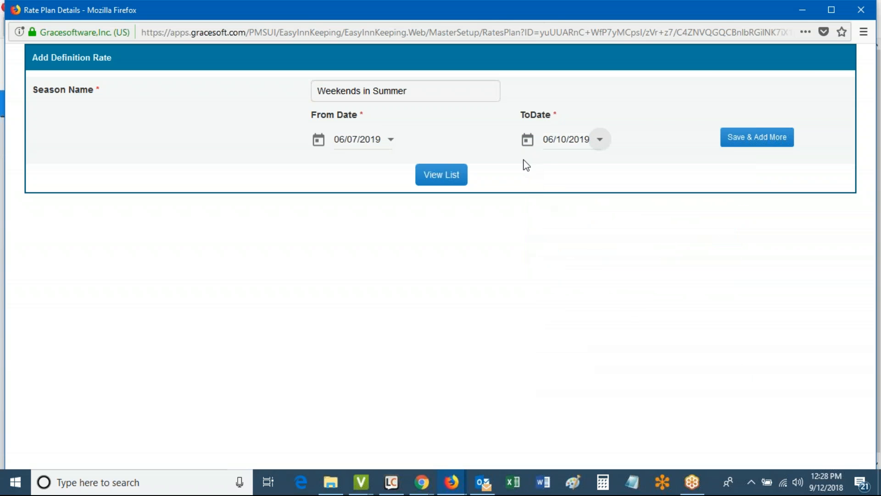
{"action": "left_click", "coordinate": [730, 137]}
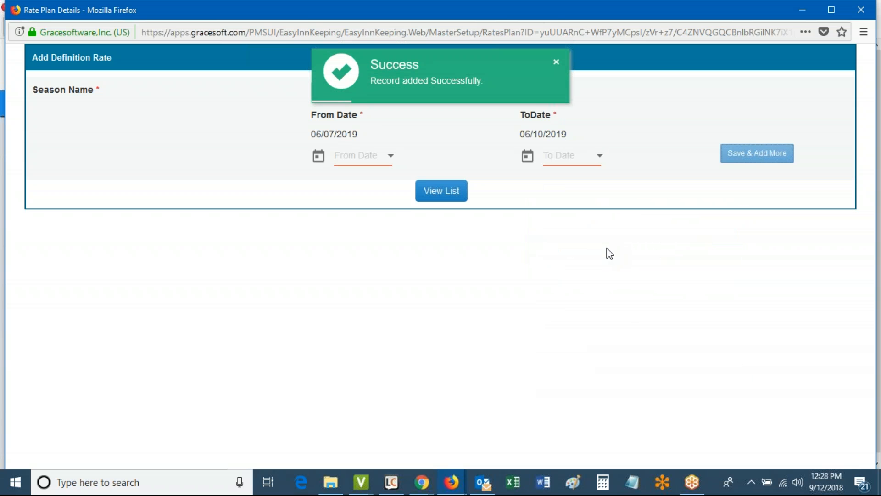
- Set the from date of the season's second period to 06/14/2019
{"action": "left_click", "coordinate": [390, 158]}
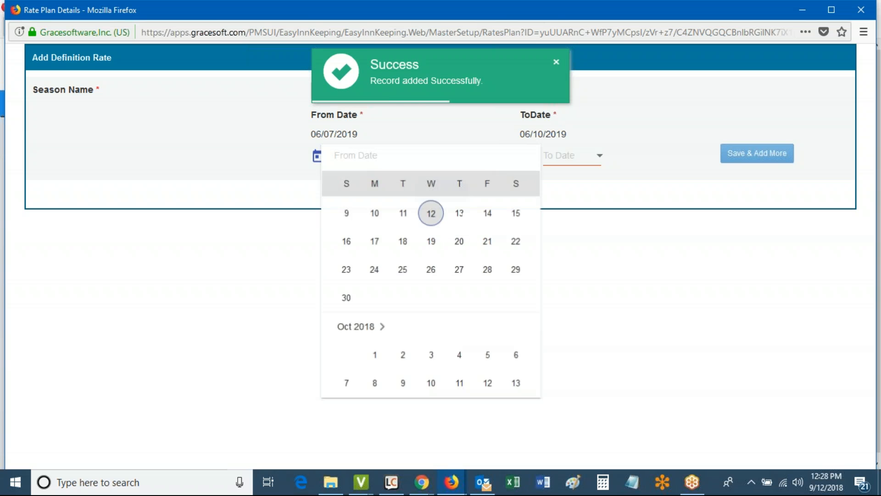
{"action": "scroll", "coordinate": [460, 285], "scroll_direction": "down", "scroll_amount": 5}
{"action": "scroll", "coordinate": [464, 286], "scroll_direction": "down", "scroll_amount": 10}
{"action": "scroll", "coordinate": [462, 296], "scroll_direction": "down", "scroll_amount": 8}
{"action": "scroll", "coordinate": [461, 296], "scroll_direction": "up", "scroll_amount": 3}
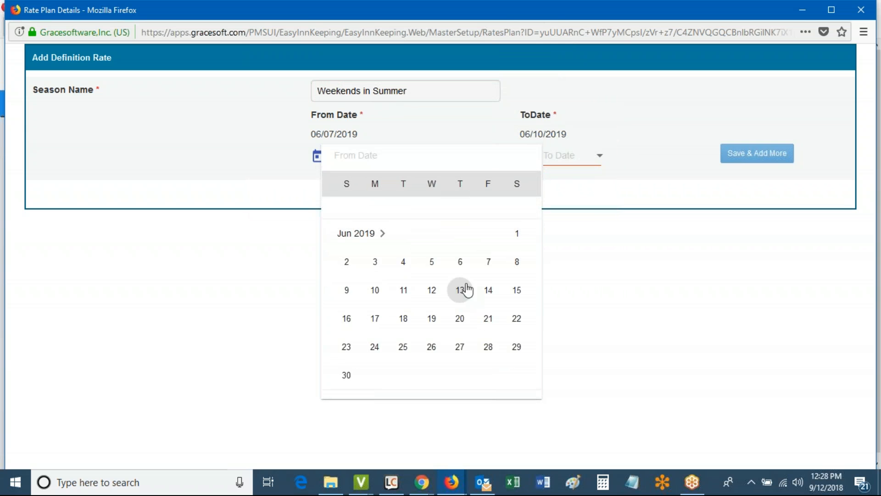
{"action": "left_click", "coordinate": [488, 289]}
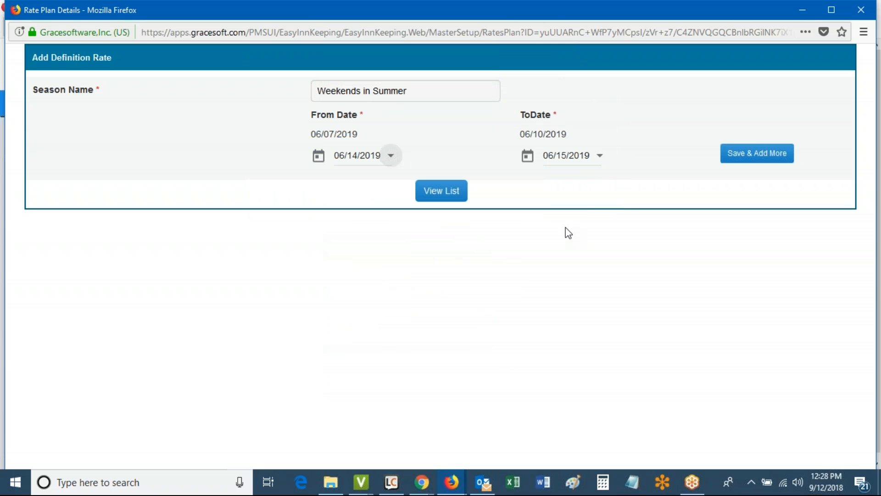
- Try to save the second period with the to date 06/10/2019
{"action": "left_click", "coordinate": [589, 157]}
{"action": "left_click", "coordinate": [598, 158]}
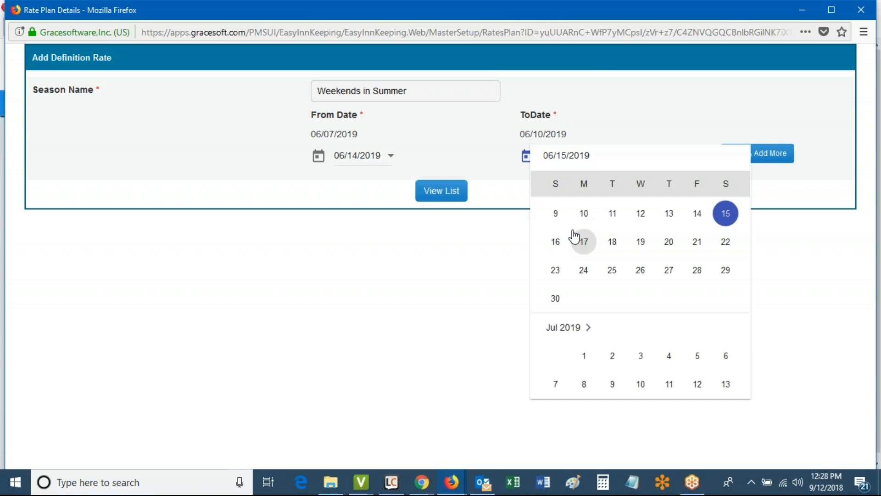
{"action": "left_click", "coordinate": [584, 268]}
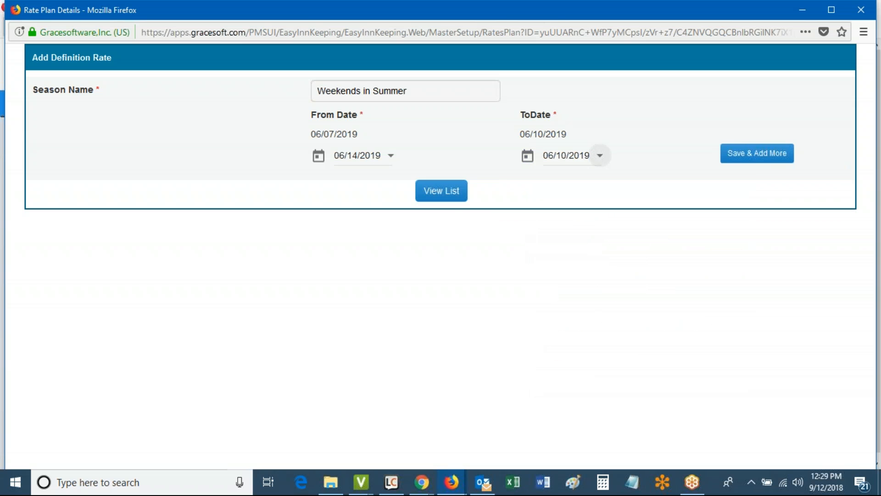
{"action": "left_click", "coordinate": [754, 156]}
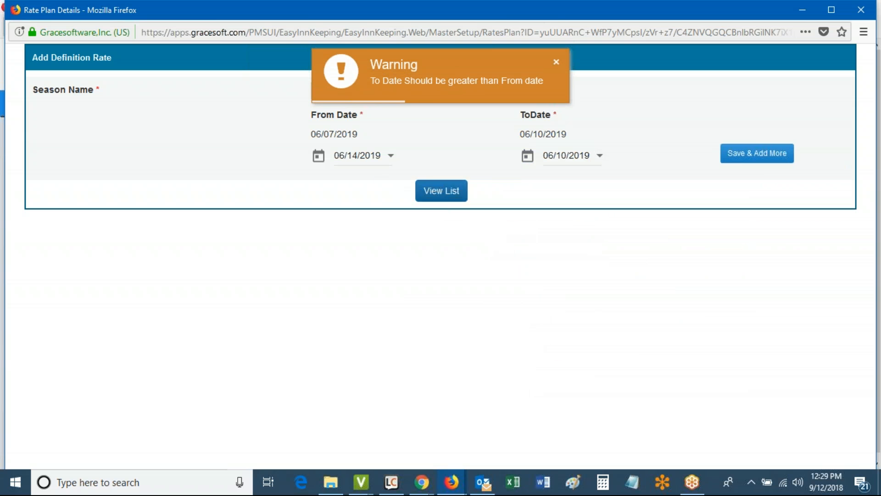
- Save the second period with the to date 06/17/2019 and return to the season list to check the Weekends in Summer entry
{"action": "left_click", "coordinate": [570, 156]}
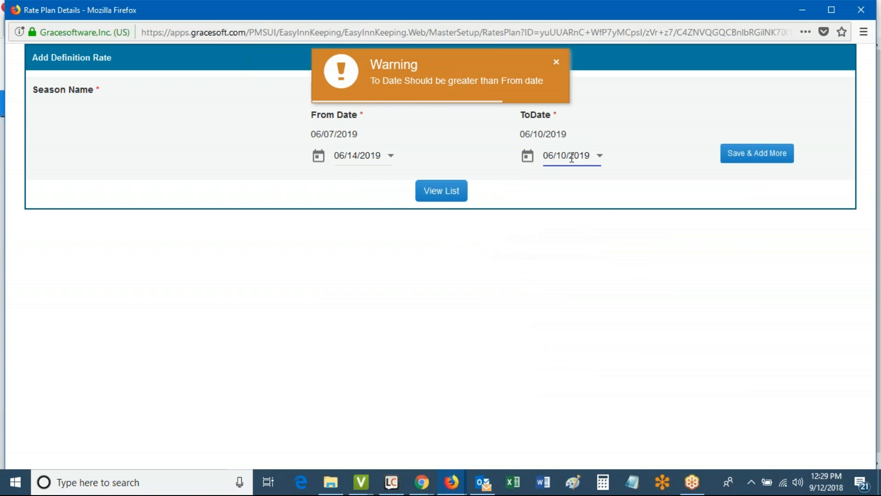
{"action": "left_click", "coordinate": [599, 156]}
{"action": "left_click", "coordinate": [582, 297]}
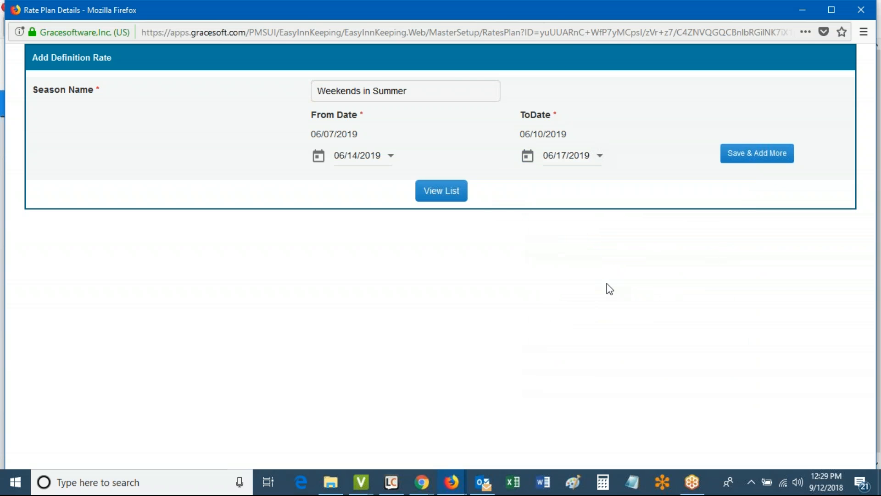
{"action": "left_click", "coordinate": [732, 161]}
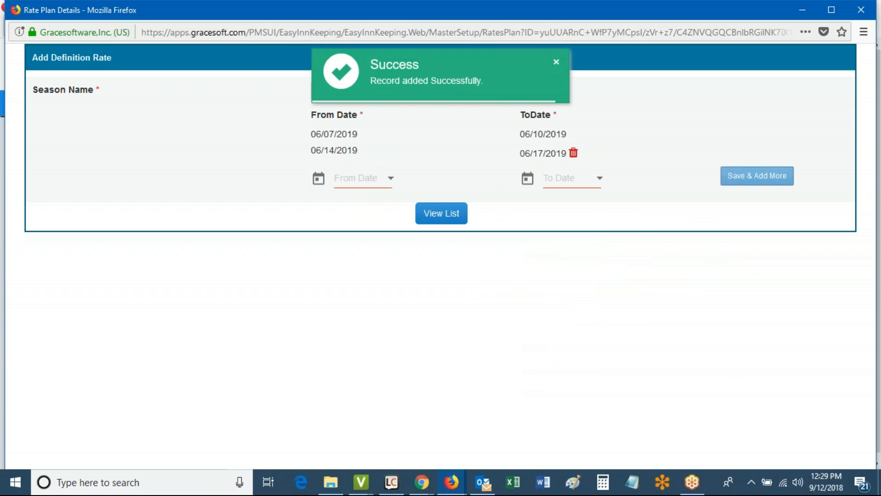
{"action": "left_click", "coordinate": [441, 214]}
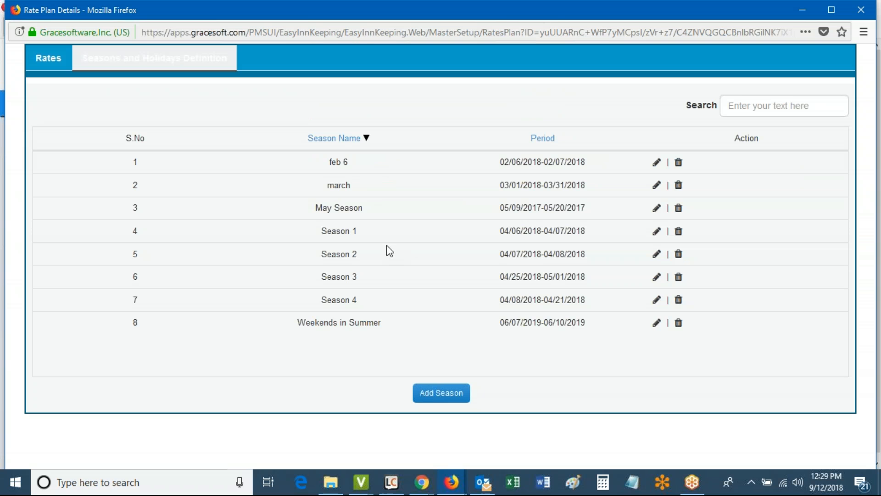
{"action": "left_click_drag", "start_coordinate": [288, 329], "coordinate": [606, 324]}
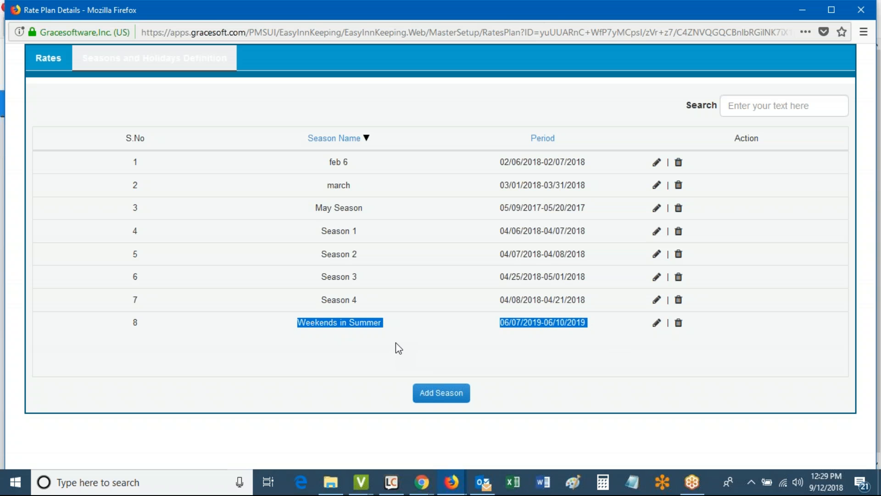
- Return to the regular rates list and open the form for adding a seasonal rate to Test Rate
{"action": "left_click", "coordinate": [45, 62]}
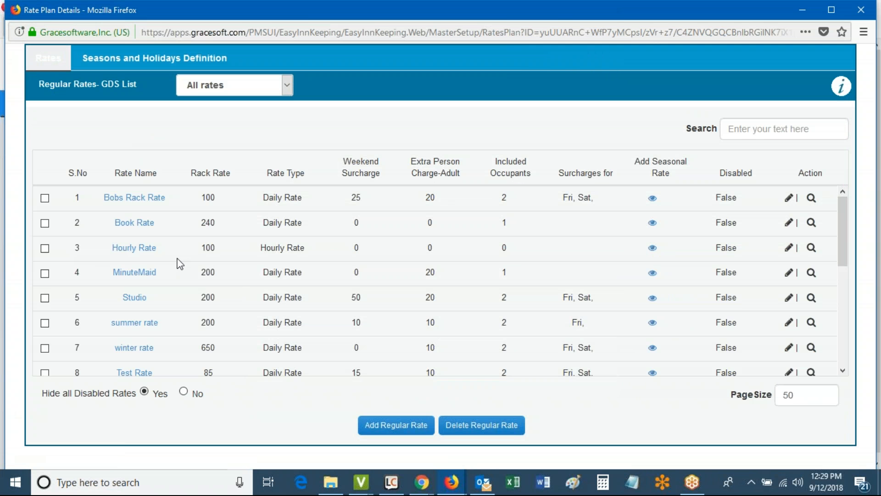
{"action": "scroll", "coordinate": [180, 271], "scroll_direction": "down", "scroll_amount": 2}
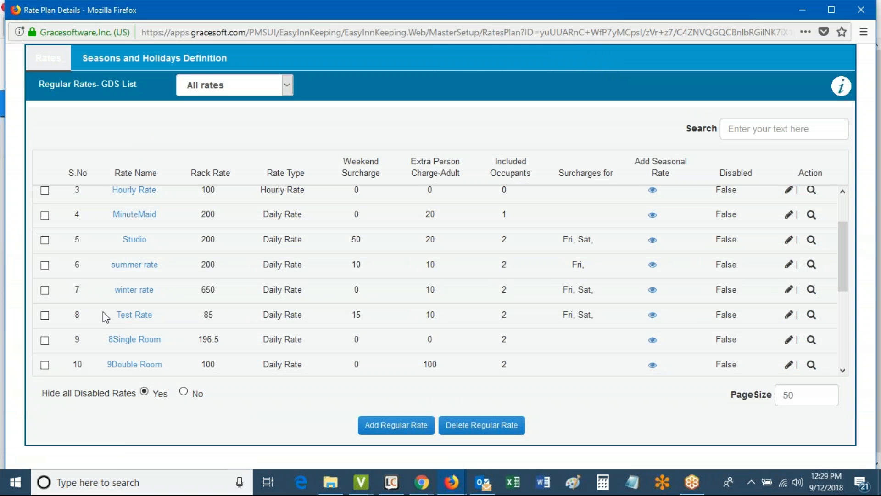
{"action": "left_click_drag", "start_coordinate": [94, 317], "coordinate": [172, 317]}
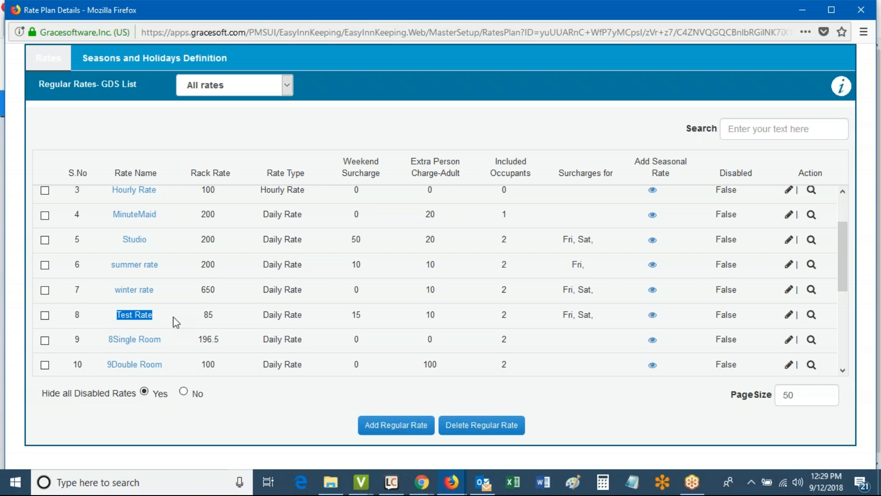
{"action": "left_click", "coordinate": [652, 316]}
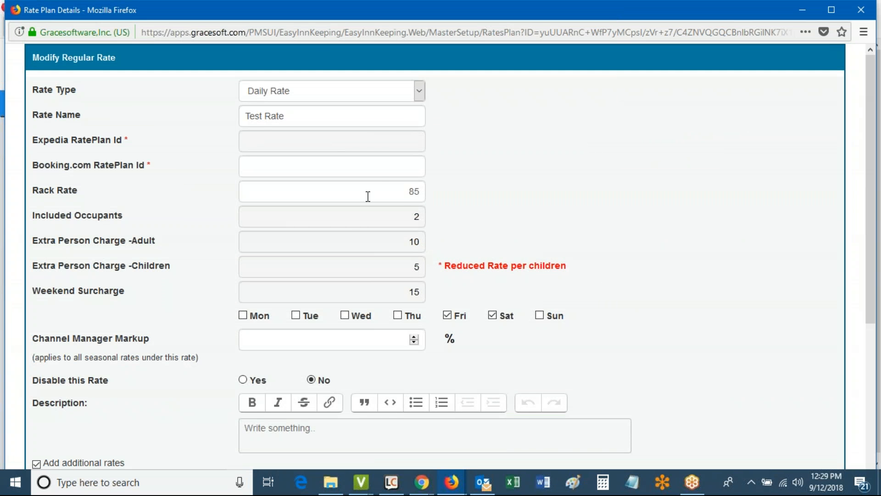
{"action": "scroll", "coordinate": [353, 238], "scroll_direction": "down", "scroll_amount": 3}
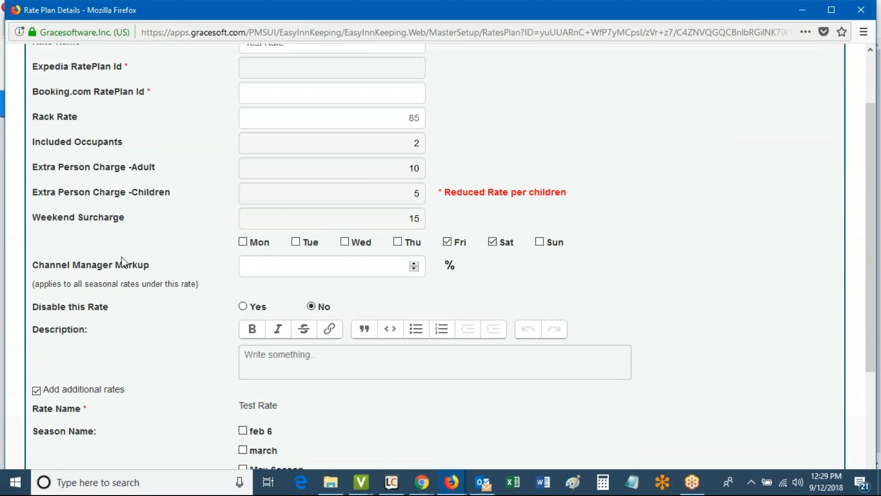
{"action": "scroll", "coordinate": [171, 306], "scroll_direction": "down", "scroll_amount": 1}
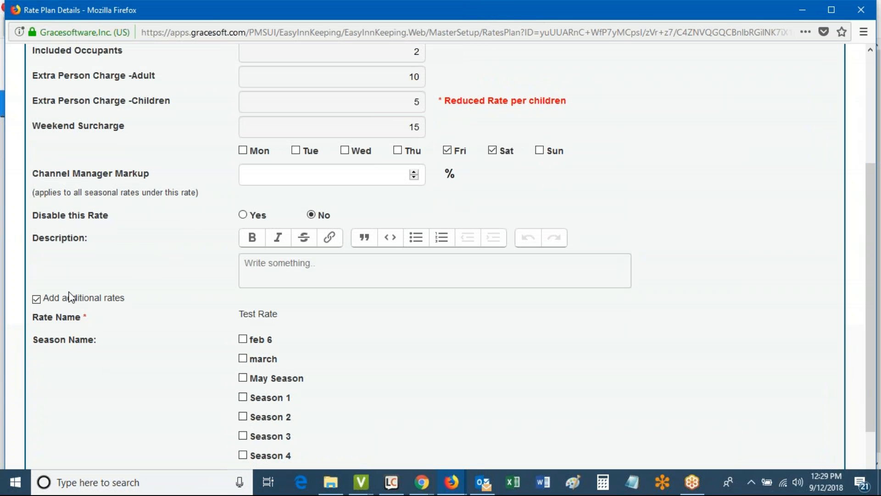
{"action": "left_click_drag", "start_coordinate": [45, 299], "coordinate": [137, 302]}
{"action": "scroll", "coordinate": [169, 319], "scroll_direction": "down", "scroll_amount": 2}
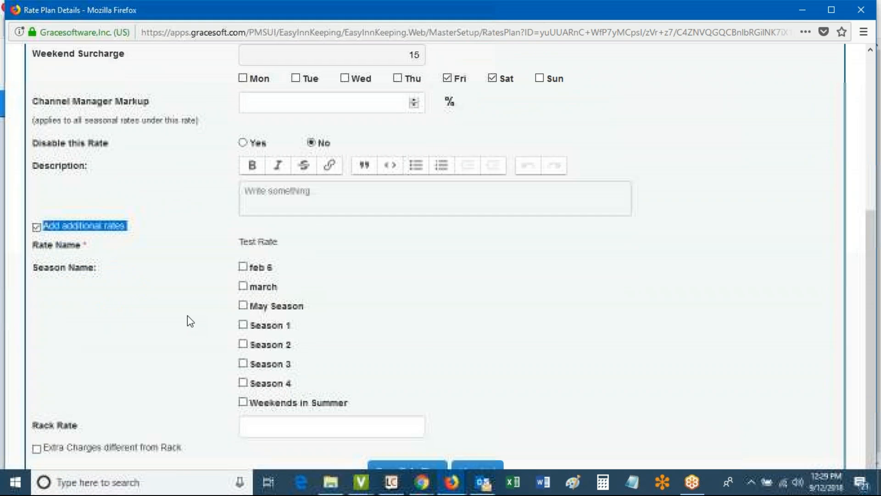
- Assign the Weekends in Summer season to Test Rate's additional rate and set its rack rate to 100
{"action": "left_click", "coordinate": [243, 403]}
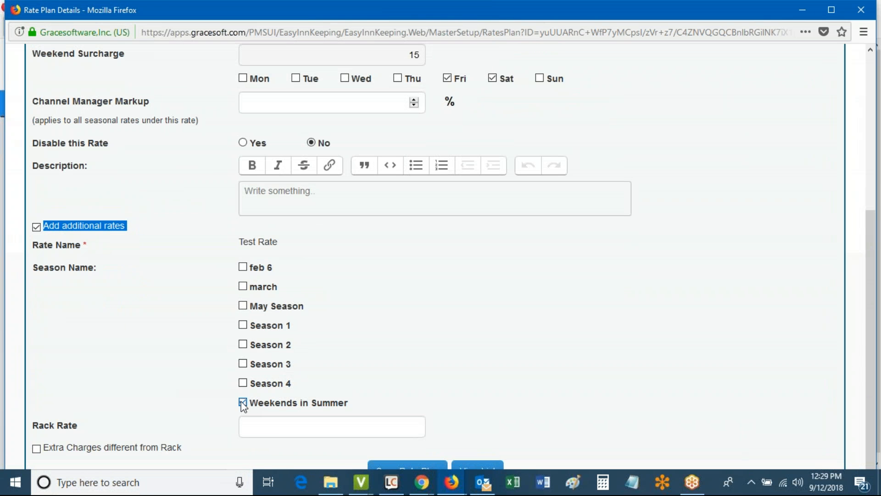
{"action": "left_click", "coordinate": [275, 423]}
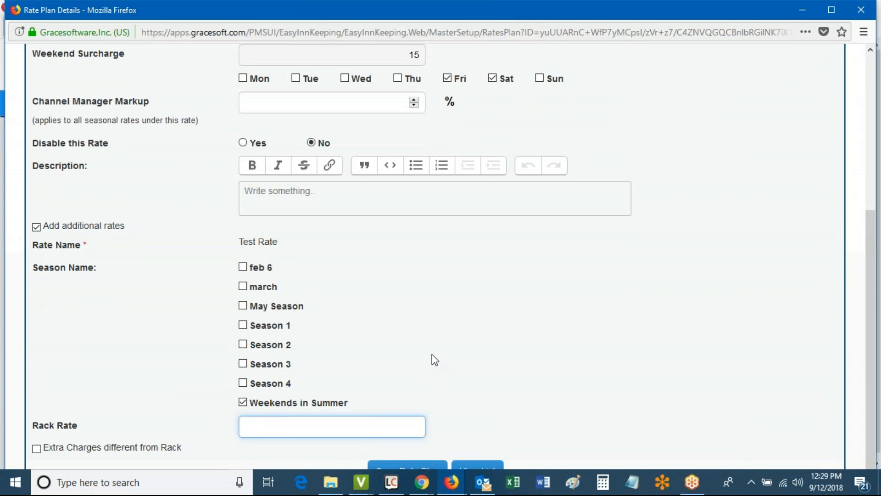
{"action": "type", "text": "100"}
{"action": "scroll", "coordinate": [199, 311], "scroll_direction": "up", "scroll_amount": 4}
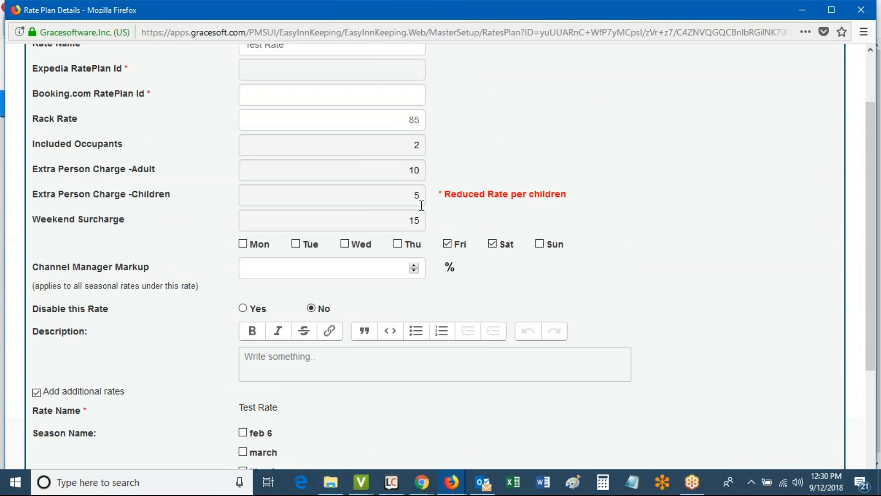
{"action": "scroll", "coordinate": [203, 247], "scroll_direction": "down", "scroll_amount": 4}
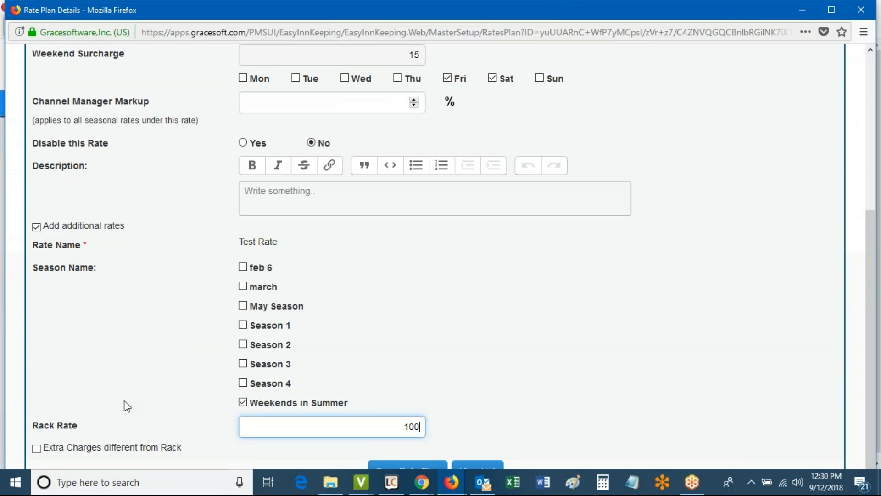
- Enable extra charges different from the rack, with extra person charges of 20 for adults and 10 for children
{"action": "left_click", "coordinate": [36, 449]}
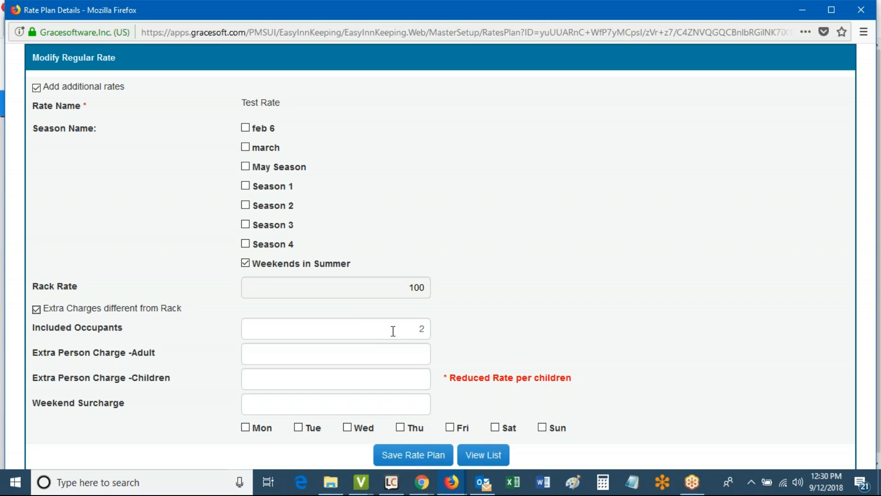
{"action": "left_click", "coordinate": [410, 358]}
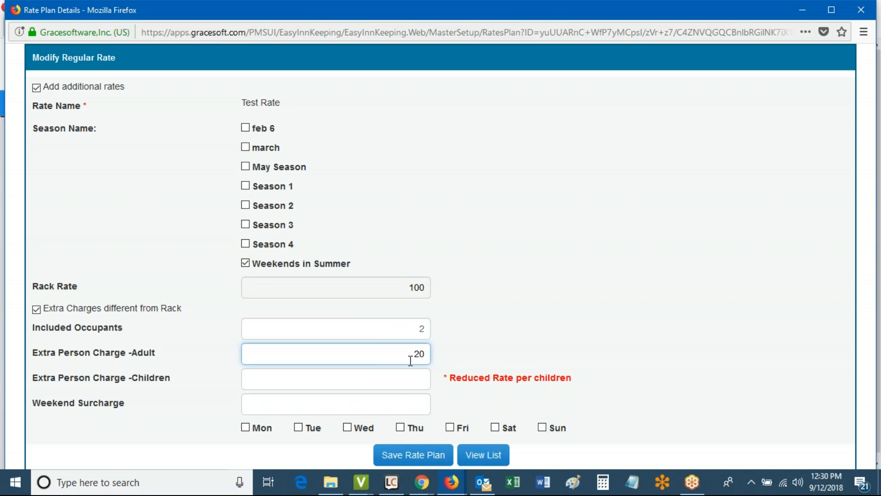
{"action": "left_click", "coordinate": [403, 379]}
{"action": "type", "text": "10"}
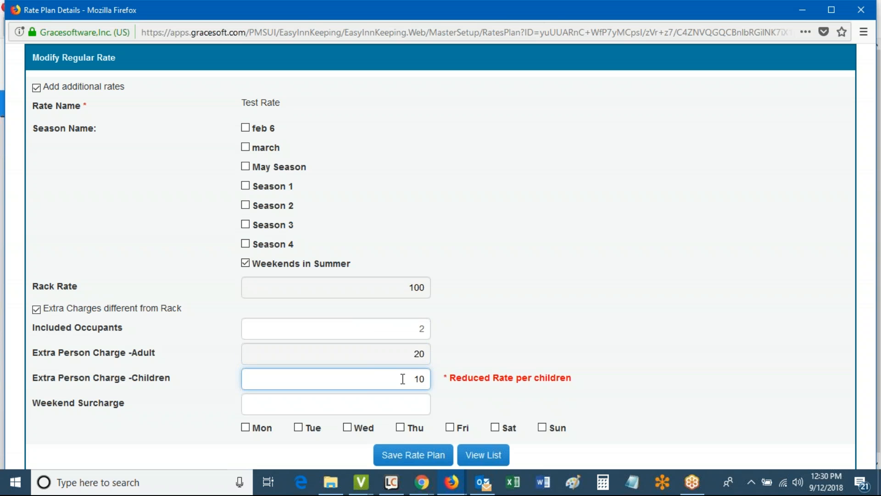
- Set the seasonal weekend surcharge to 30 for Fri and Sat, and save the rate plan
{"action": "left_click", "coordinate": [401, 404]}
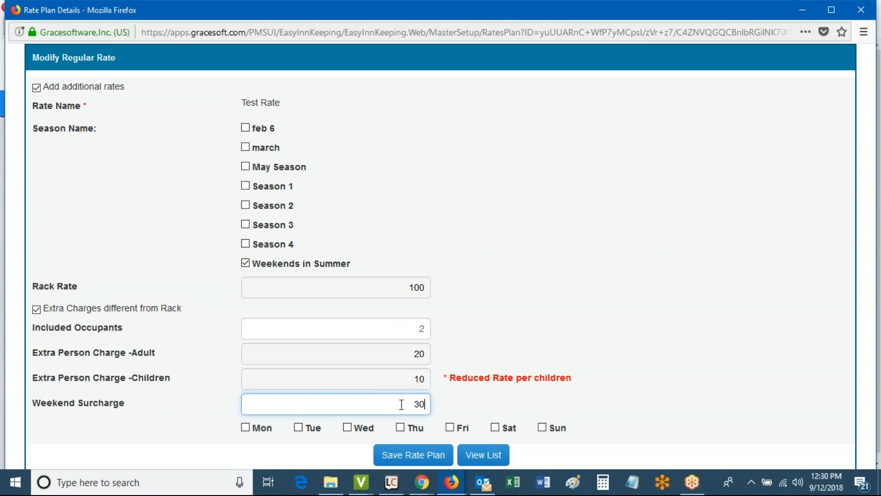
{"action": "type", "text": "30"}
{"action": "left_click", "coordinate": [451, 427]}
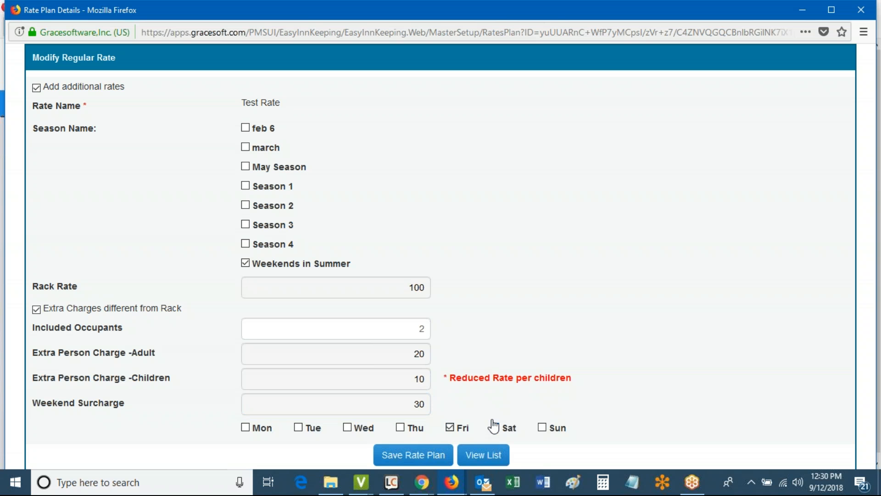
{"action": "left_click", "coordinate": [496, 428]}
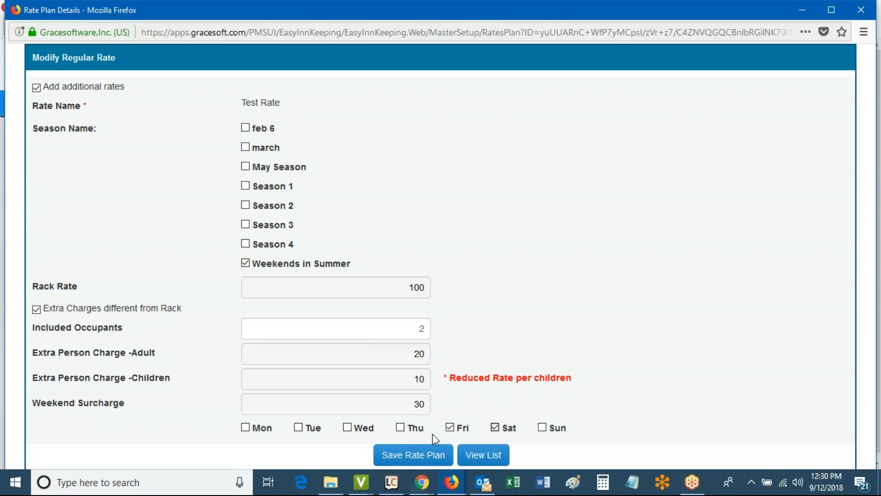
{"action": "left_click", "coordinate": [410, 456]}
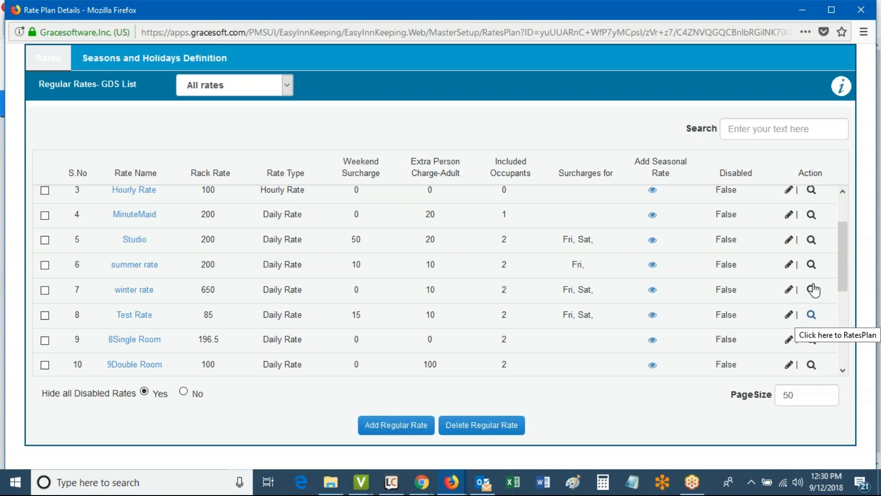
- Review Test Rate's rate plan, comparing the seasonal periods' rates and charges with the regular rate, and return to the list
{"action": "left_click", "coordinate": [812, 315]}
{"action": "left_click_drag", "start_coordinate": [83, 313], "coordinate": [208, 348]}
{"action": "left_click", "coordinate": [208, 348]}
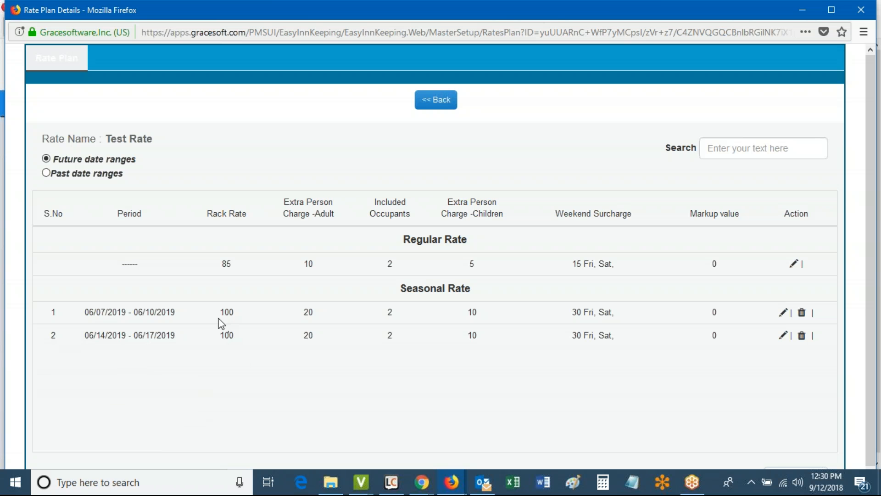
{"action": "left_click_drag", "start_coordinate": [202, 316], "coordinate": [314, 311]}
{"action": "left_click", "coordinate": [465, 313]}
{"action": "left_click_drag", "start_coordinate": [562, 313], "coordinate": [617, 313]}
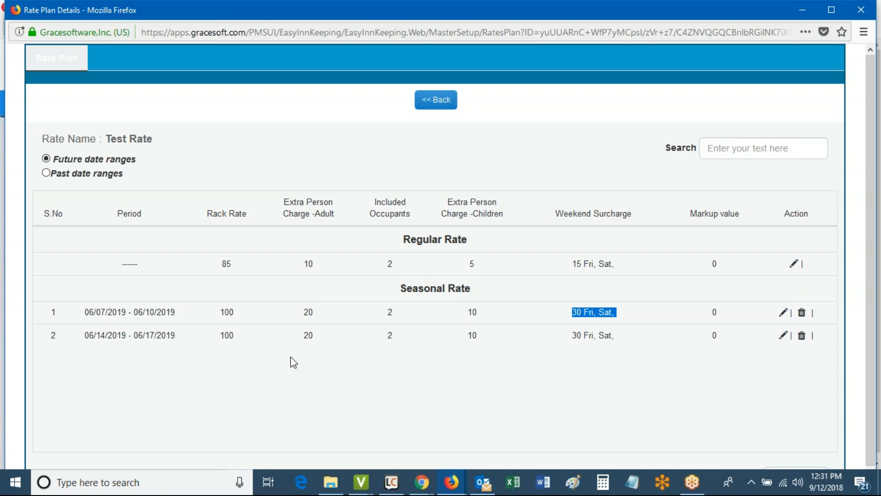
{"action": "left_click_drag", "start_coordinate": [82, 312], "coordinate": [172, 306]}
{"action": "left_click_drag", "start_coordinate": [105, 139], "coordinate": [161, 146]}
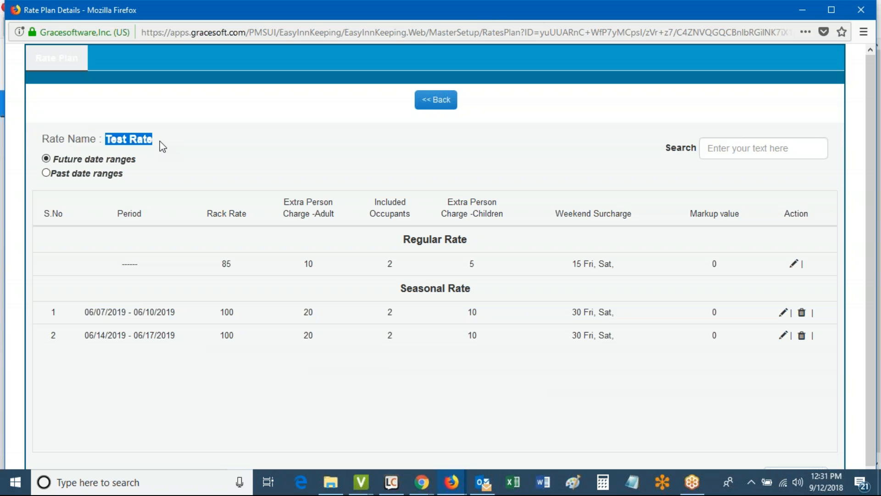
{"action": "left_click_drag", "start_coordinate": [83, 313], "coordinate": [180, 321]}
{"action": "left_click_drag", "start_coordinate": [85, 335], "coordinate": [325, 337]}
{"action": "left_click_drag", "start_coordinate": [214, 272], "coordinate": [404, 263]}
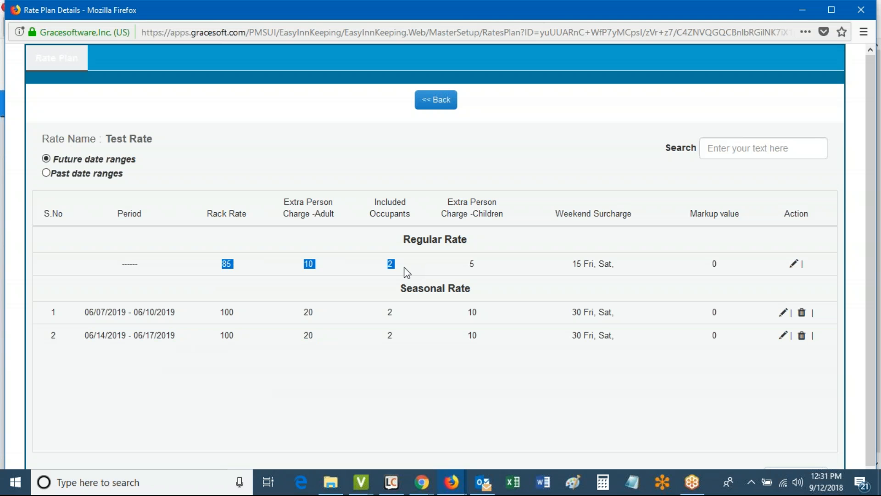
{"action": "left_click", "coordinate": [359, 316]}
{"action": "left_click", "coordinate": [444, 105]}
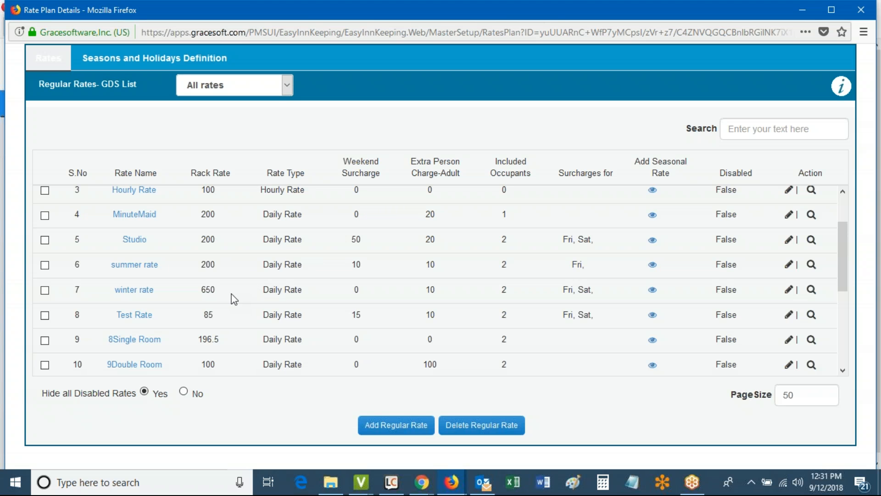
{"action": "left_click", "coordinate": [138, 316]}
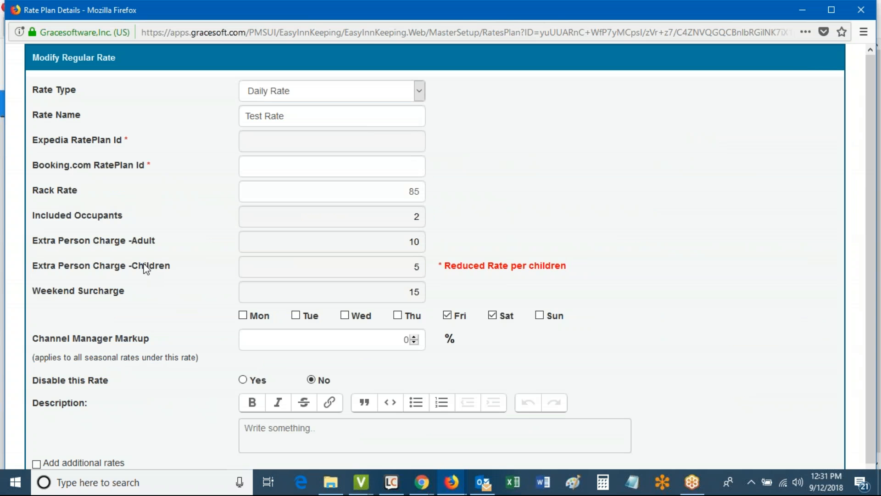
{"action": "left_click_drag", "start_coordinate": [33, 339], "coordinate": [150, 342]}
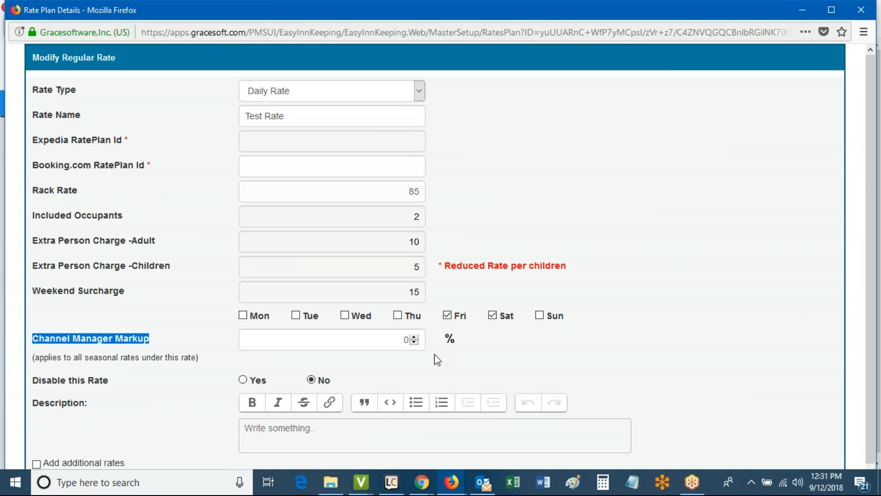
{"action": "left_click", "coordinate": [415, 336]}
{"action": "left_click", "coordinate": [415, 336]}
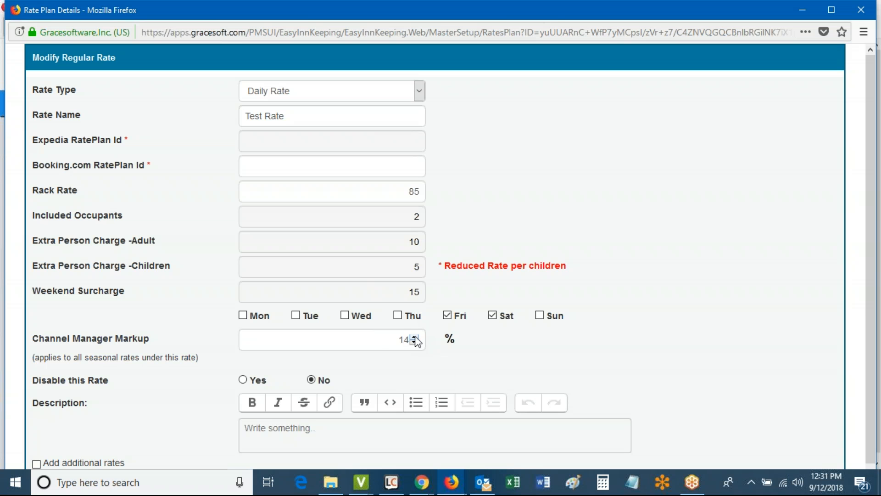
{"action": "double_click", "coordinate": [389, 340]}
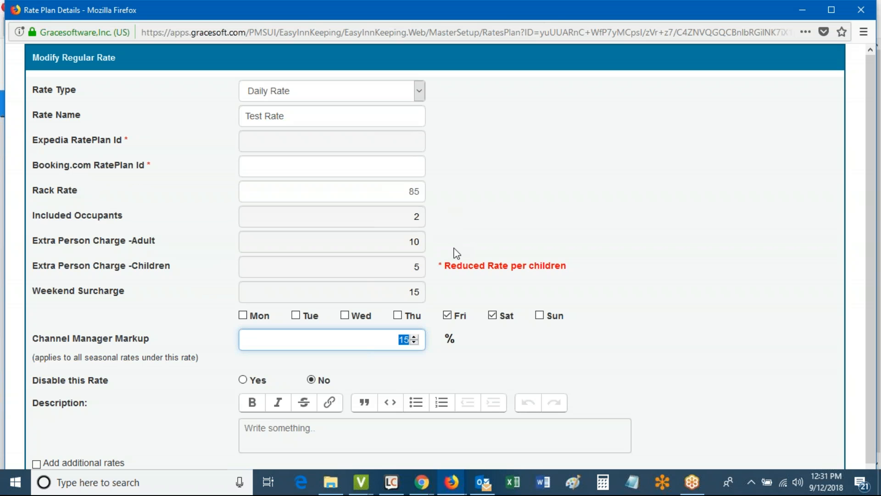
{"action": "left_click_drag", "start_coordinate": [405, 192], "coordinate": [435, 197]}
{"action": "left_click", "coordinate": [391, 338]}
{"action": "scroll", "coordinate": [120, 312], "scroll_direction": "down", "scroll_amount": 1}
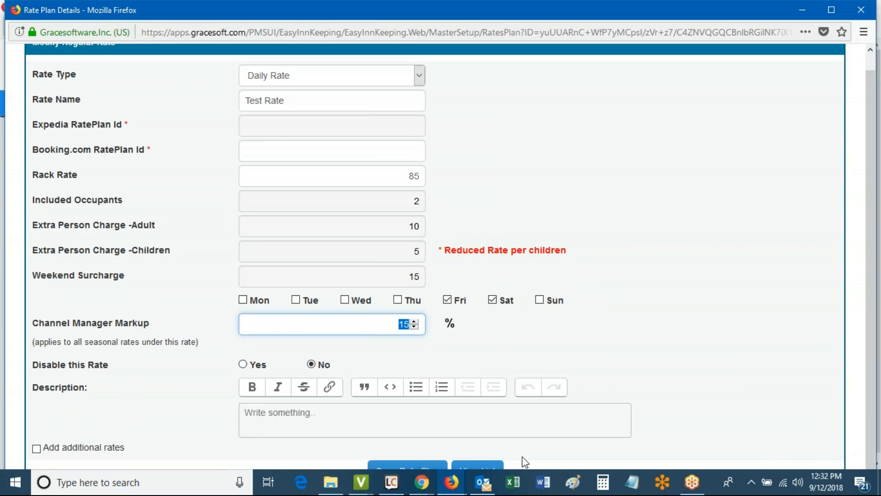
{"action": "left_click", "coordinate": [412, 459]}
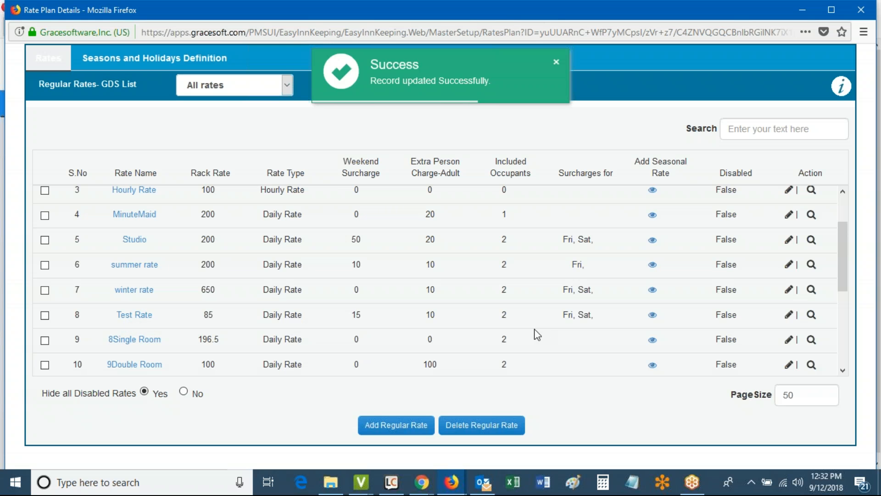
- Examine the markup values for the regular and seasonal rates in Test Rate's rate plan, and return to the list
{"action": "left_click_drag", "start_coordinate": [117, 316], "coordinate": [183, 316]}
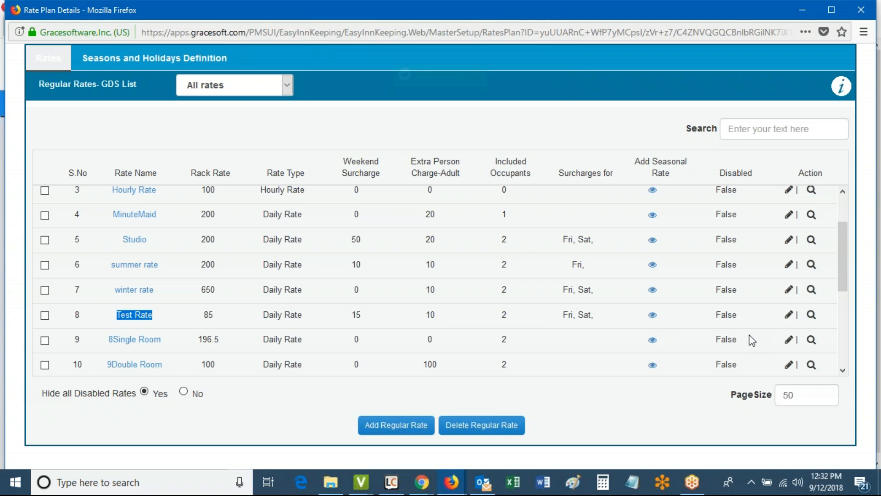
{"action": "left_click", "coordinate": [811, 315]}
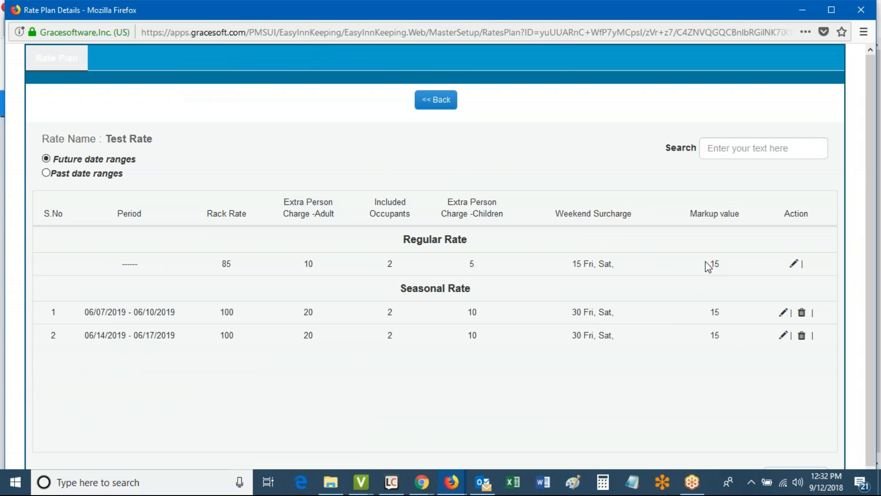
{"action": "left_click_drag", "start_coordinate": [706, 265], "coordinate": [720, 357]}
{"action": "left_click", "coordinate": [718, 338]}
{"action": "double_click", "coordinate": [717, 312]}
{"action": "double_click", "coordinate": [716, 335]}
{"action": "double_click", "coordinate": [707, 265]}
{"action": "left_click", "coordinate": [688, 318]}
{"action": "left_click", "coordinate": [441, 105]}
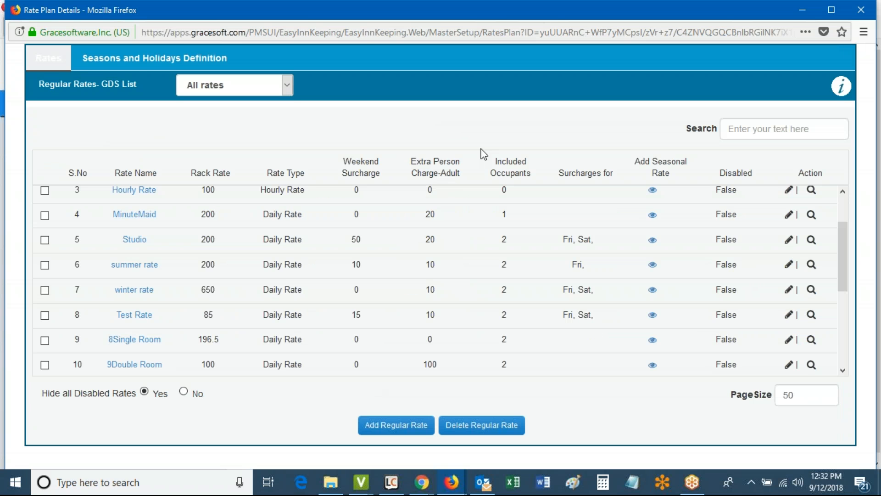
- Close the rate plan details and open the OTA settings for Booking.com
{"action": "left_click", "coordinate": [861, 10]}
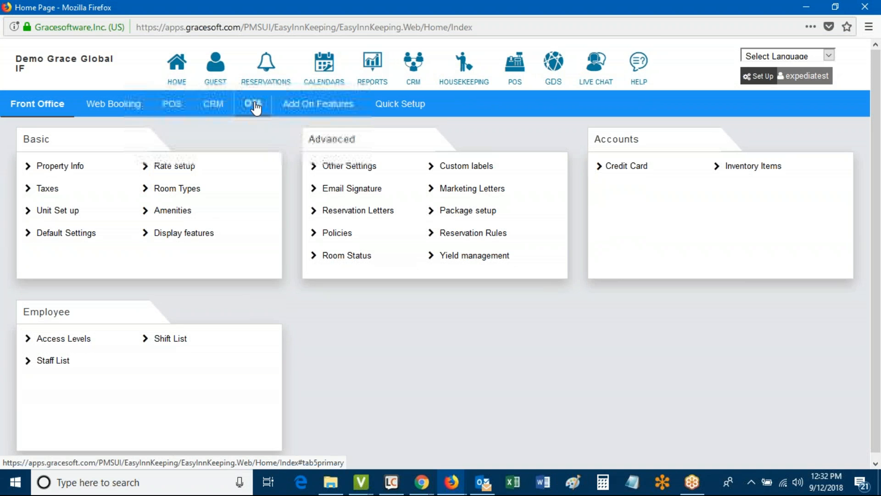
{"action": "left_click", "coordinate": [250, 105]}
{"action": "left_click", "coordinate": [191, 187]}
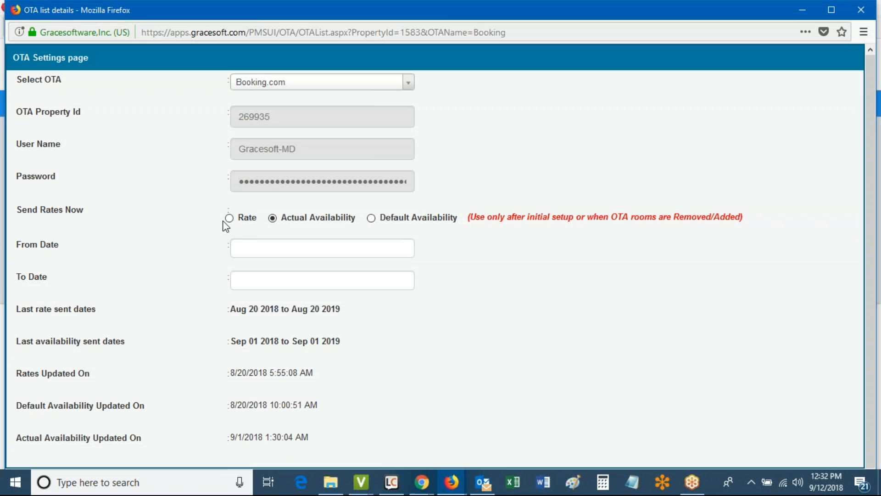
- Set the Booking.com send option to Rate with a From Date of Sep 12 2018 and a To Date of Sep 12 2019
{"action": "left_click", "coordinate": [229, 218]}
{"action": "left_click", "coordinate": [251, 248]}
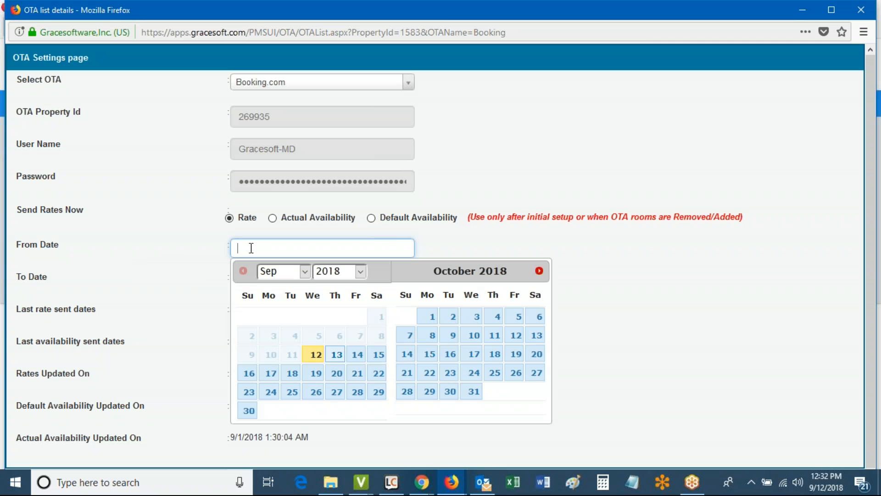
{"action": "left_click", "coordinate": [314, 357]}
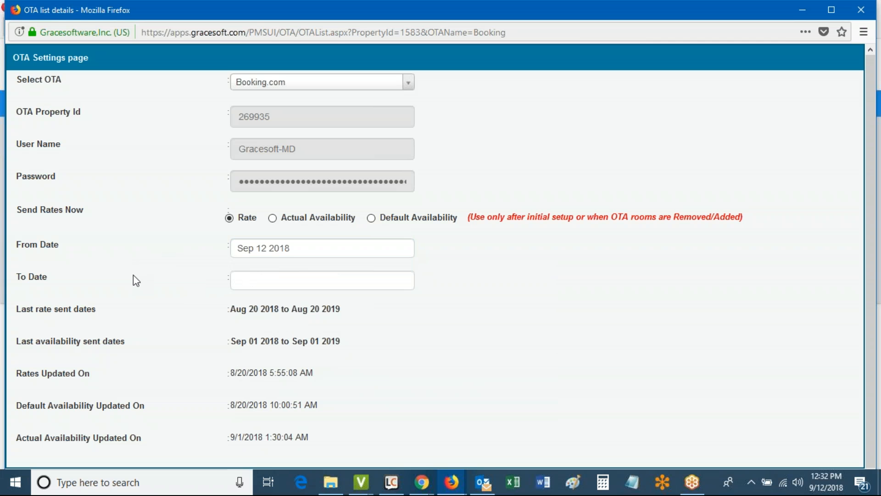
{"action": "left_click", "coordinate": [259, 278]}
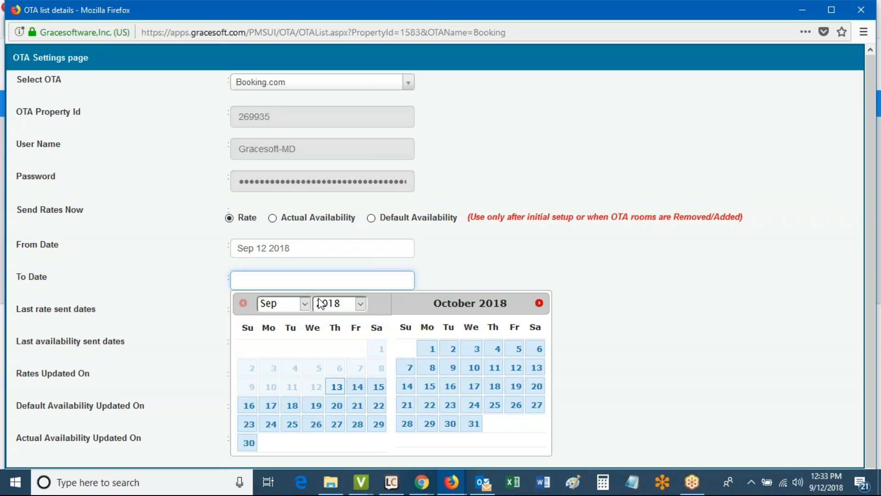
{"action": "left_click", "coordinate": [359, 304]}
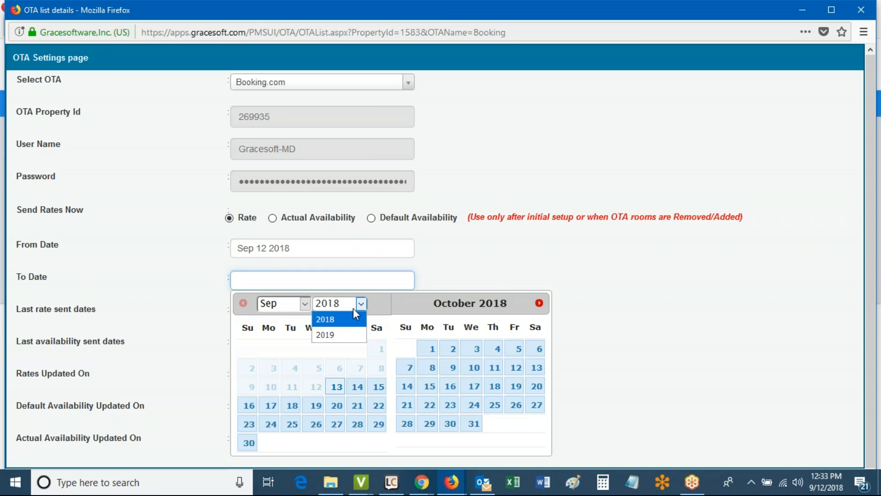
{"action": "left_click", "coordinate": [351, 339]}
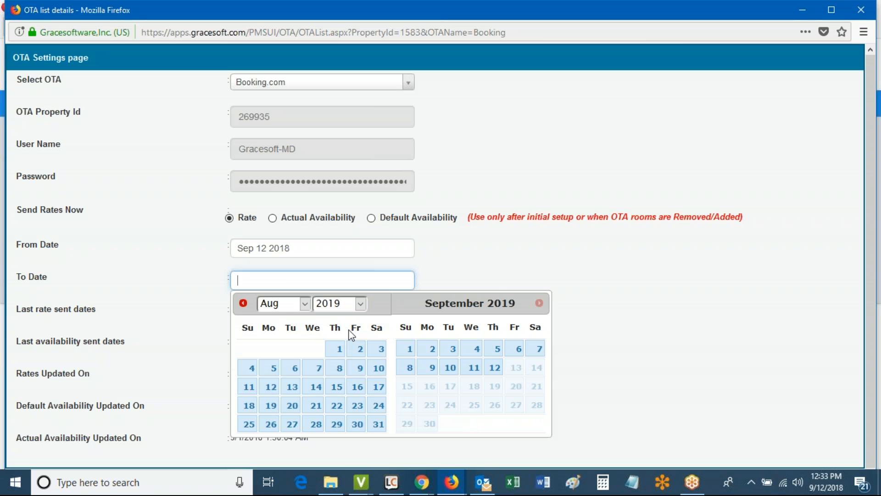
{"action": "left_click", "coordinate": [494, 368]}
- Compare the chosen To Date with the last rate sent dates, and close the OTA settings
{"action": "left_click_drag", "start_coordinate": [18, 279], "coordinate": [87, 289]}
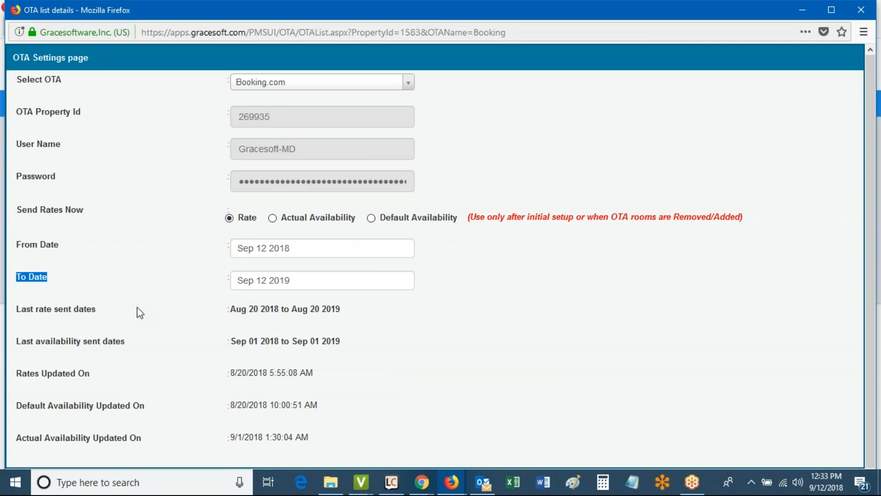
{"action": "left_click_drag", "start_coordinate": [290, 309], "coordinate": [333, 303]}
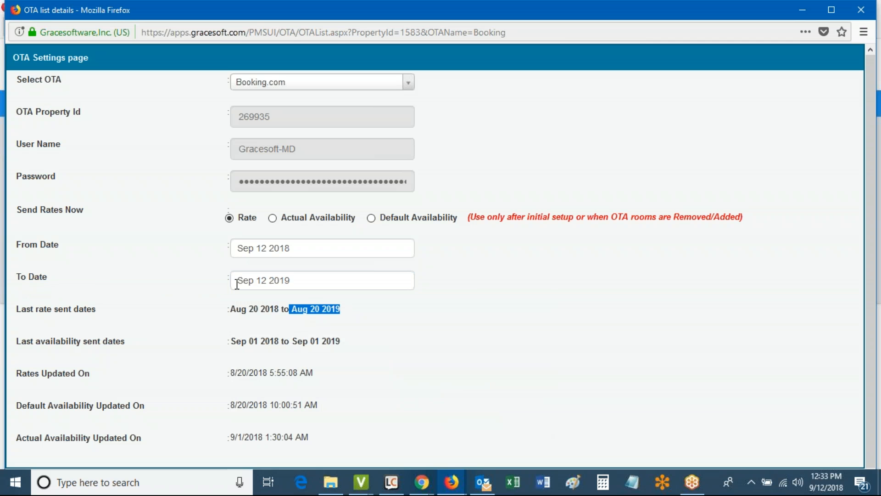
{"action": "left_click", "coordinate": [302, 283]}
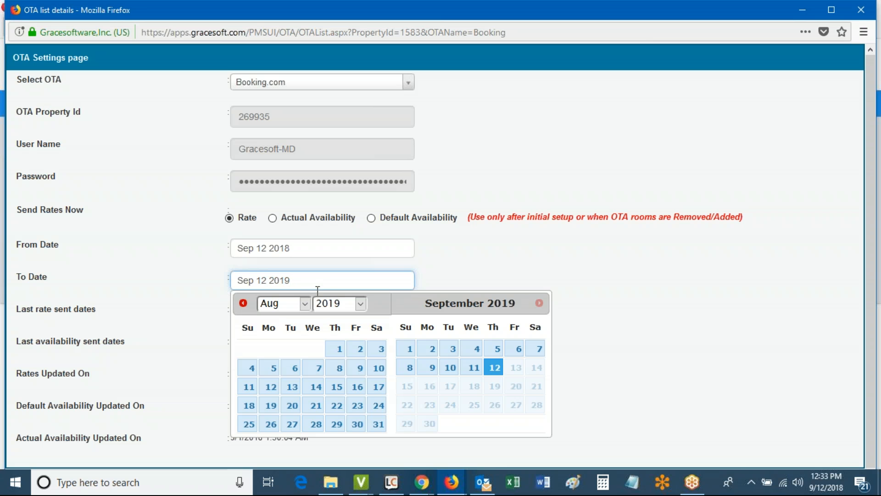
{"action": "left_click", "coordinate": [523, 258]}
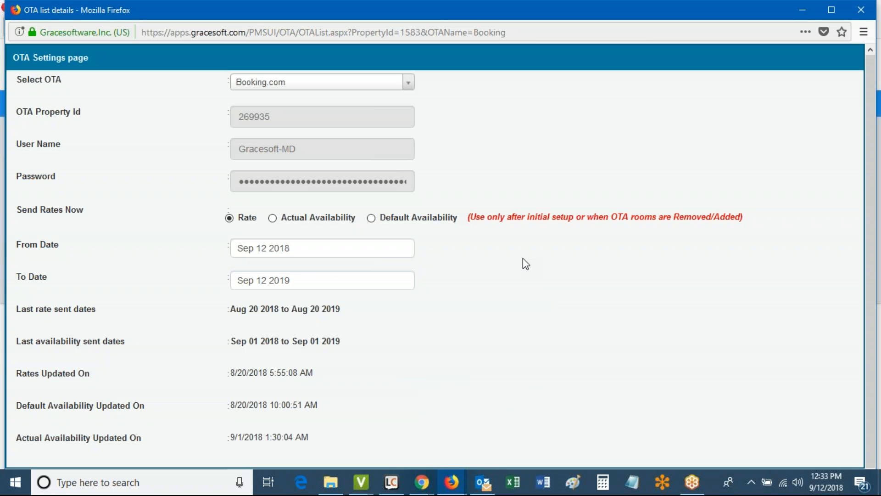
{"action": "left_click", "coordinate": [264, 278]}
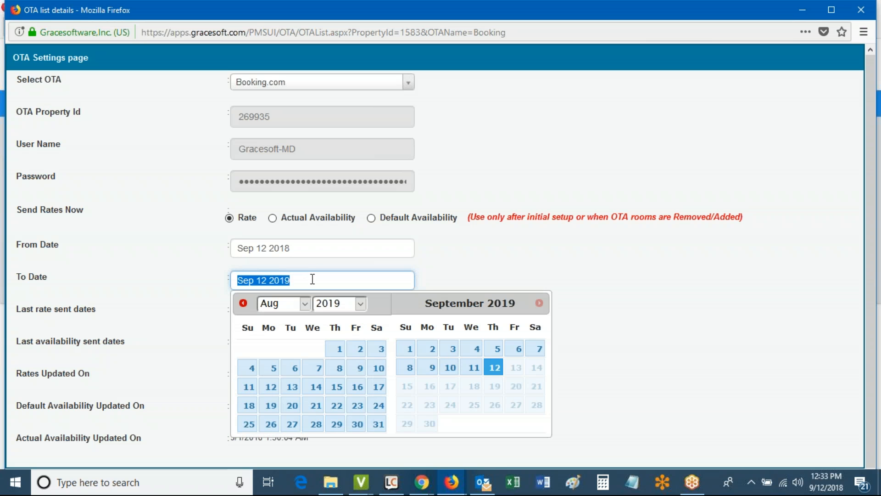
{"action": "left_click", "coordinate": [461, 241]}
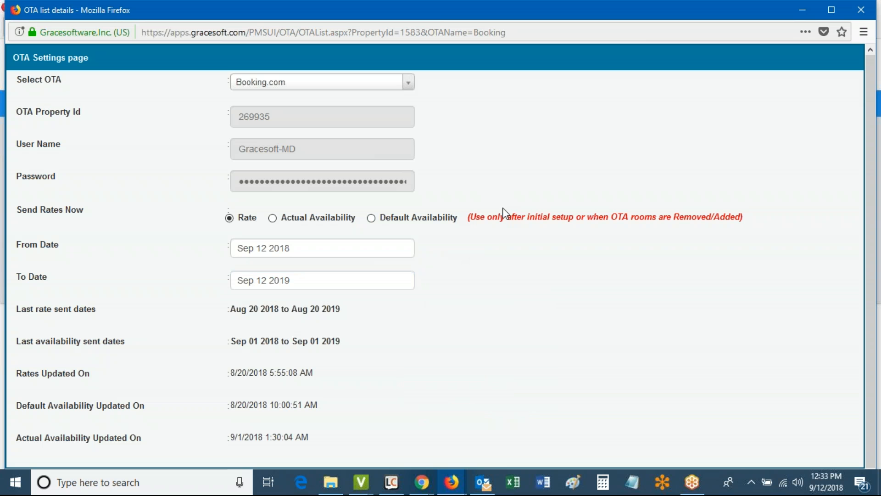
{"action": "left_click", "coordinate": [861, 10]}
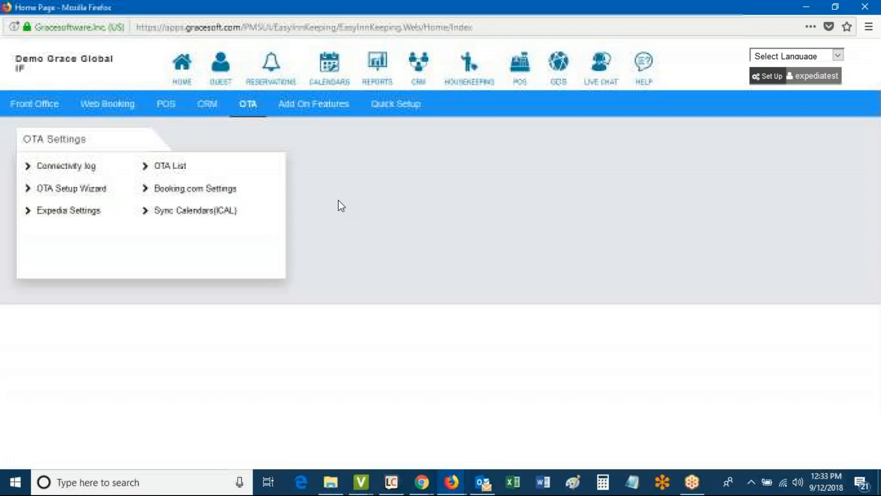
- Examine the selectable rates in a new calendar reservation for Chalet2 arriving 09/18/2018, and close the reservation form
{"action": "left_click", "coordinate": [35, 107]}
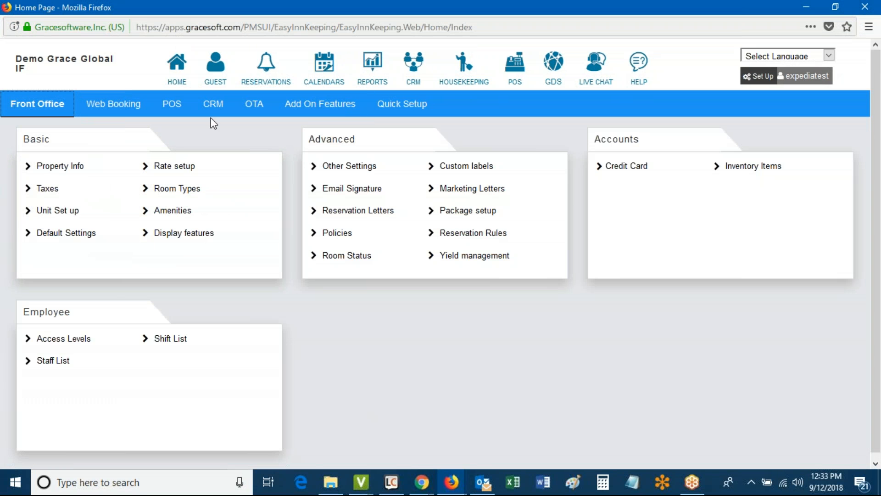
{"action": "left_click", "coordinate": [324, 66]}
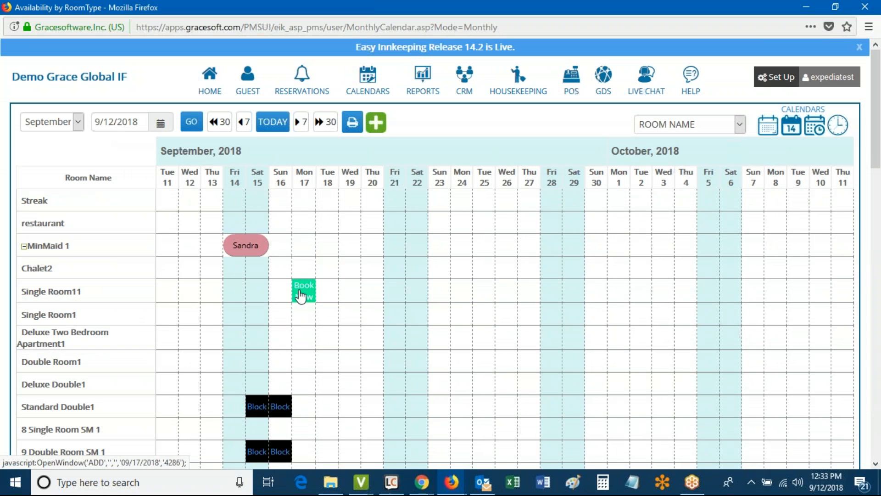
{"action": "left_click", "coordinate": [304, 296]}
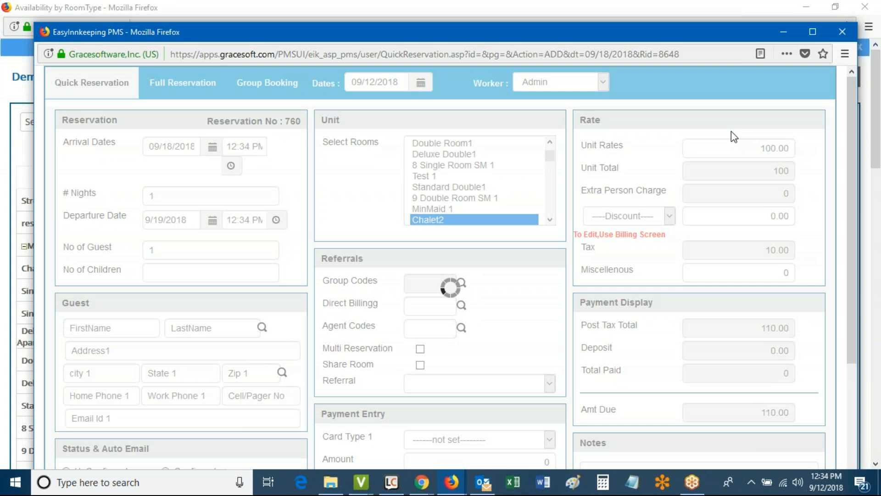
{"action": "left_click", "coordinate": [739, 148]}
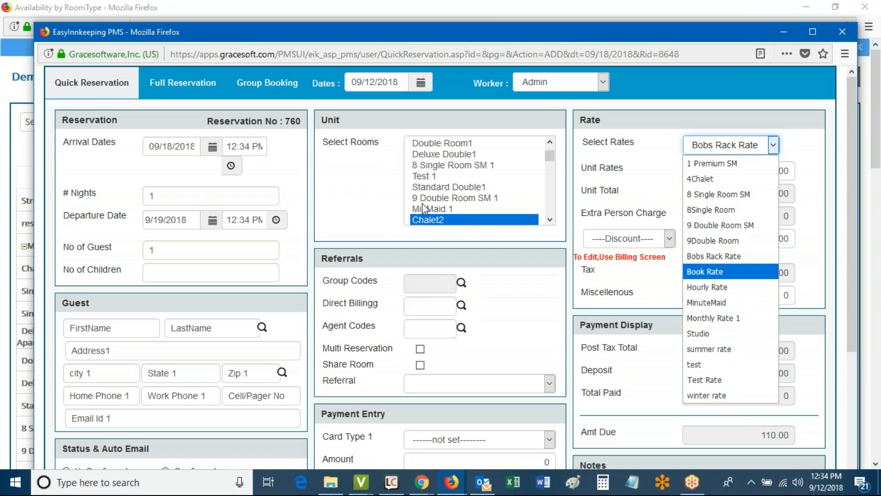
{"action": "left_click", "coordinate": [845, 28]}
{"action": "left_click", "coordinate": [844, 28]}
{"action": "left_click", "coordinate": [535, 248]}
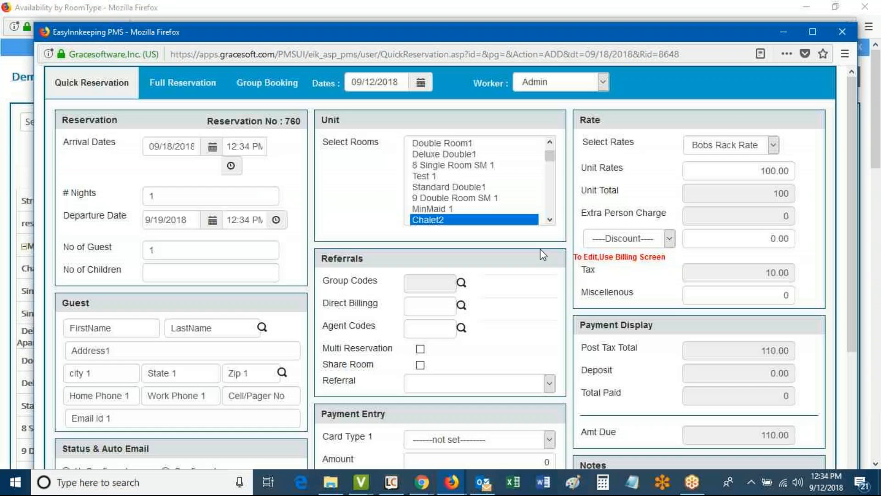
{"action": "left_click", "coordinate": [840, 37]}
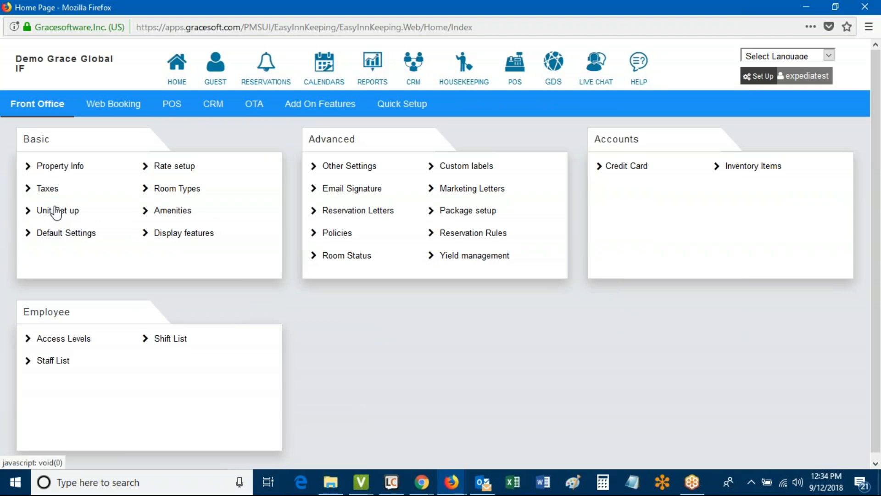
- Open Chalet2 from the unit setup for editing and enable Multiple Rates in its advanced settings
{"action": "left_click", "coordinate": [56, 211]}
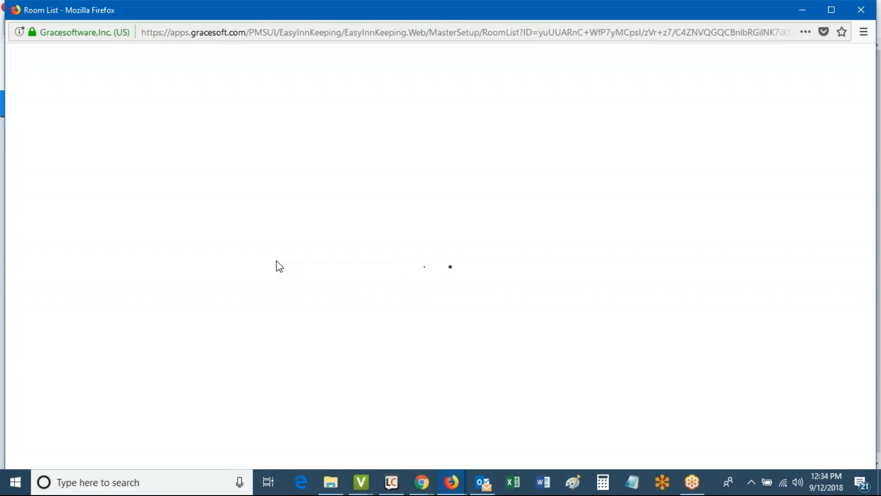
{"action": "double_click", "coordinate": [156, 218]}
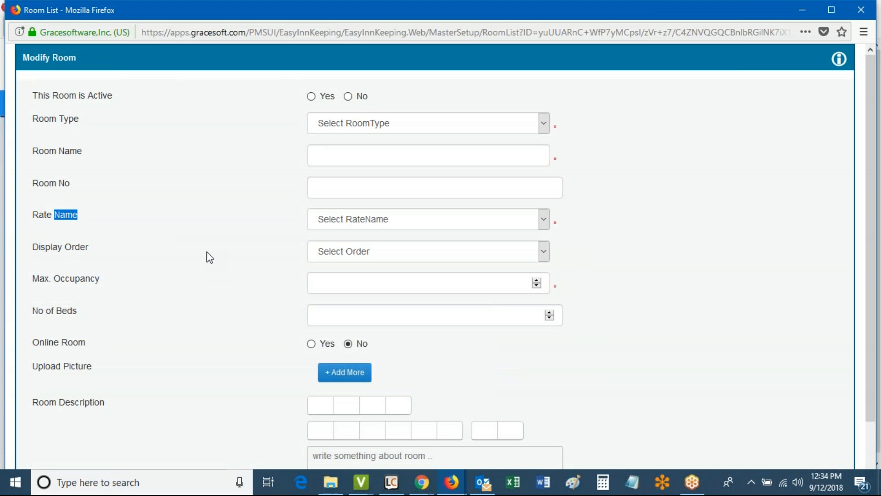
{"action": "scroll", "coordinate": [209, 261], "scroll_direction": "down", "scroll_amount": 2}
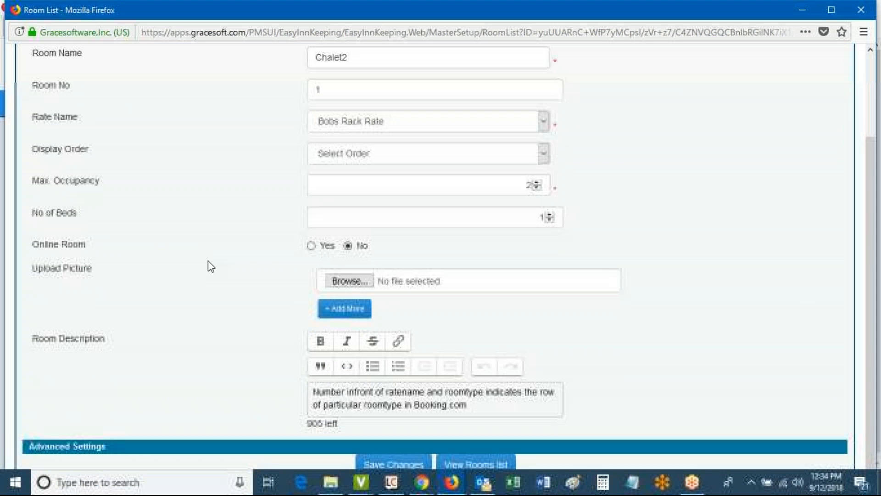
{"action": "left_click", "coordinate": [101, 452]}
{"action": "scroll", "coordinate": [202, 358], "scroll_direction": "down", "scroll_amount": 3}
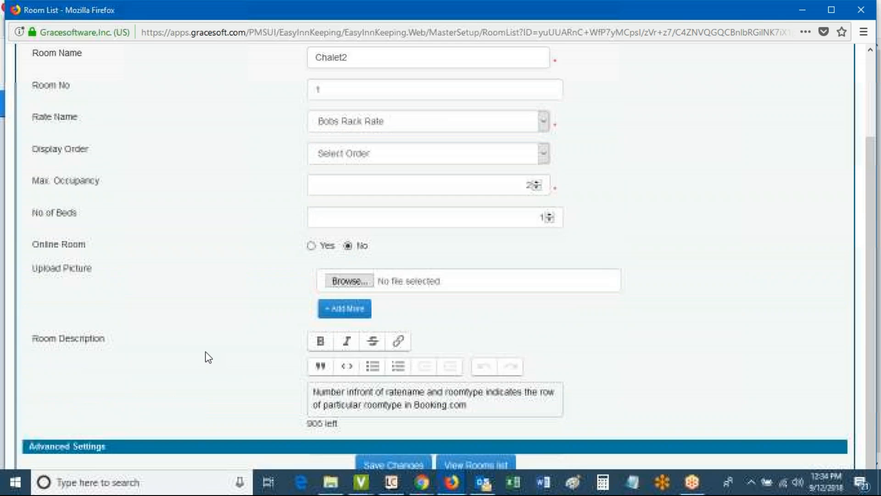
{"action": "scroll", "coordinate": [206, 354], "scroll_direction": "down", "scroll_amount": 7}
{"action": "left_click_drag", "start_coordinate": [53, 174], "coordinate": [83, 173]}
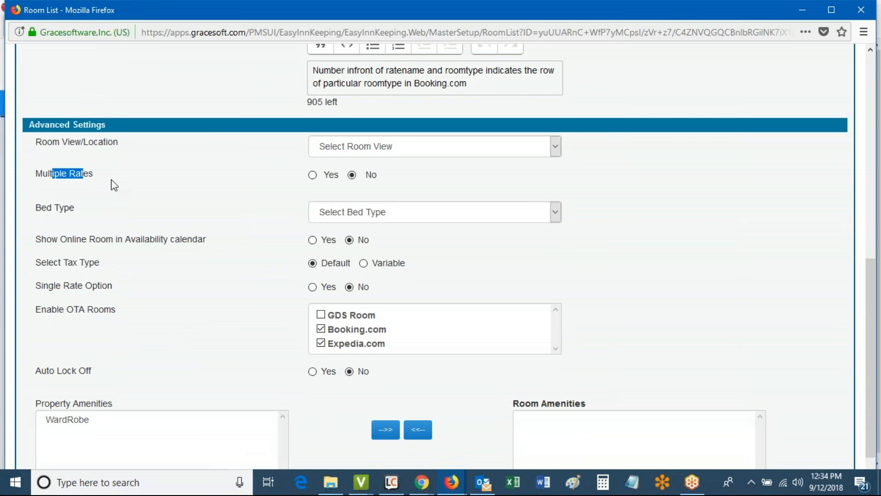
{"action": "left_click", "coordinate": [312, 175]}
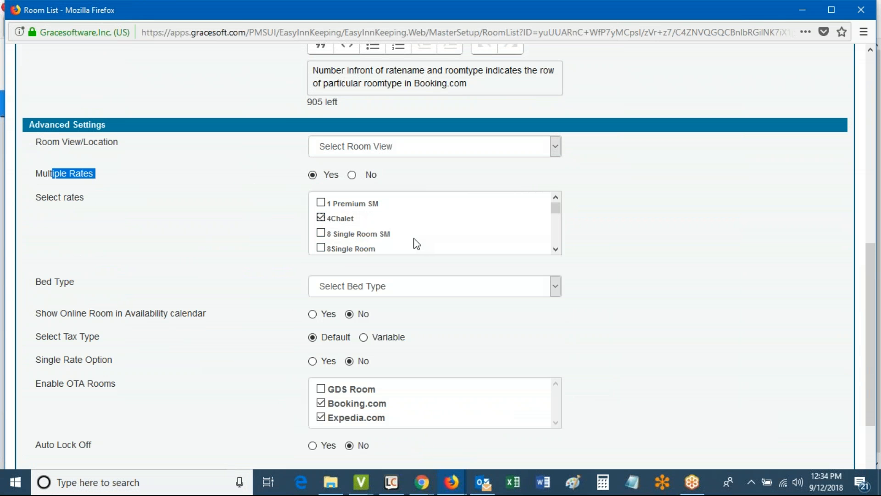
- Add Test Rate to Chalet2's selected rates, save the room changes and close the rooms list
{"action": "scroll", "coordinate": [412, 244], "scroll_direction": "down", "scroll_amount": 1}
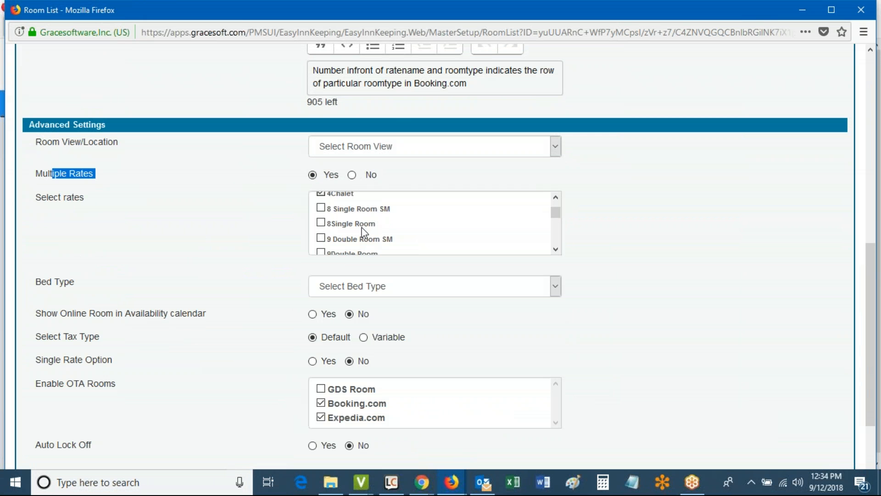
{"action": "scroll", "coordinate": [404, 229], "scroll_direction": "down", "scroll_amount": 2}
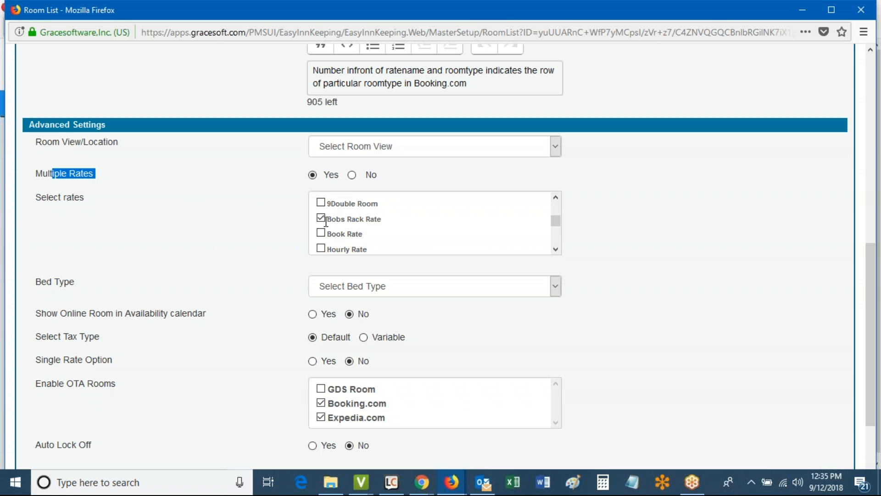
{"action": "scroll", "coordinate": [398, 226], "scroll_direction": "down", "scroll_amount": 1}
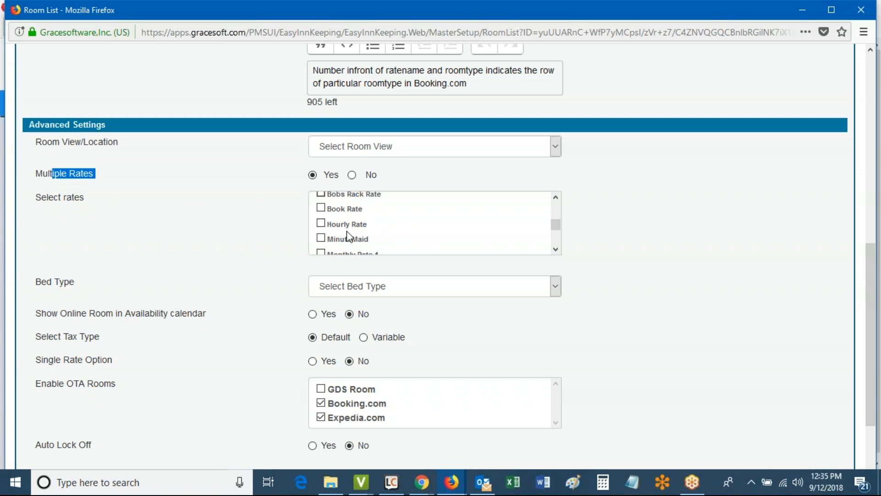
{"action": "scroll", "coordinate": [399, 228], "scroll_direction": "down", "scroll_amount": 2}
{"action": "scroll", "coordinate": [401, 227], "scroll_direction": "down", "scroll_amount": 1}
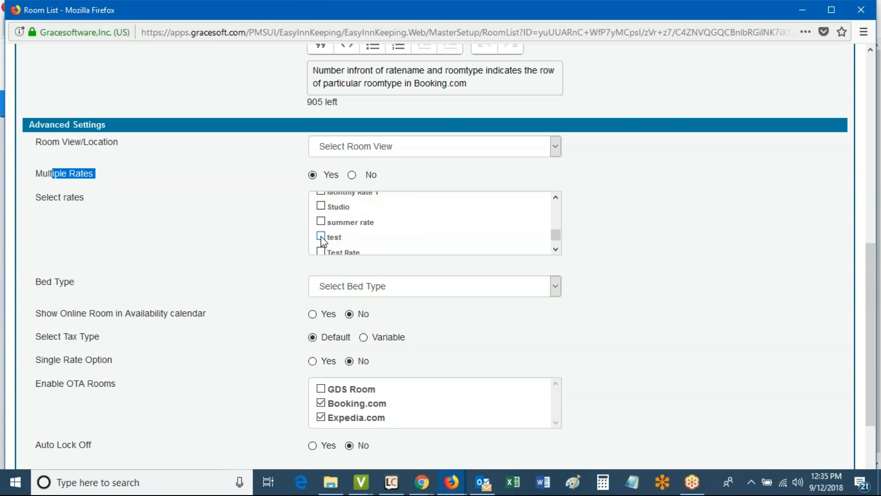
{"action": "scroll", "coordinate": [323, 236], "scroll_direction": "down", "scroll_amount": 1}
{"action": "left_click", "coordinate": [321, 233]}
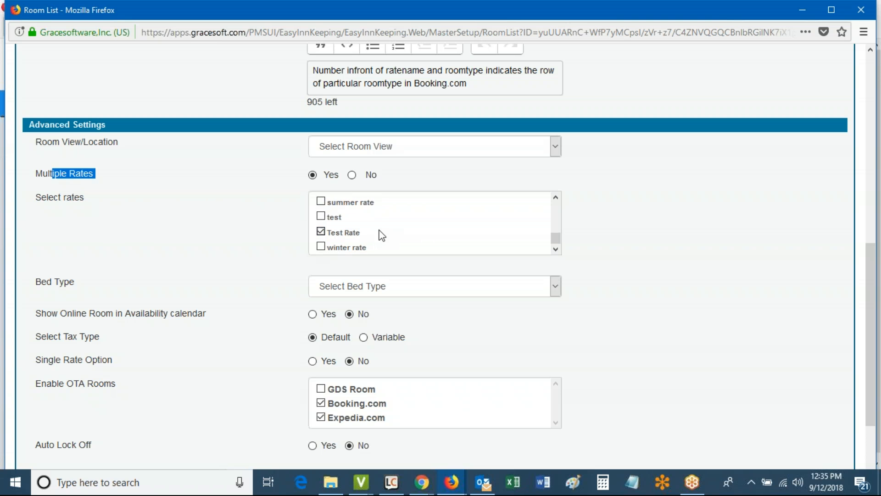
{"action": "scroll", "coordinate": [380, 231], "scroll_direction": "up", "scroll_amount": 8}
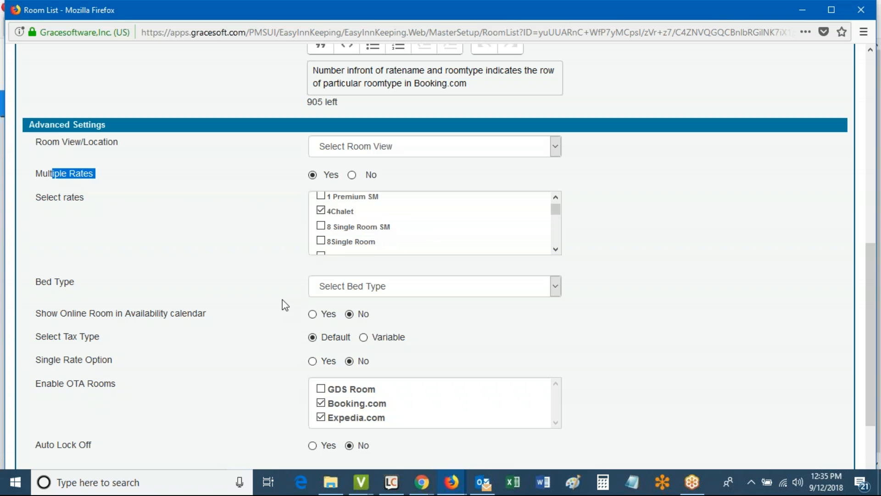
{"action": "scroll", "coordinate": [301, 289], "scroll_direction": "down", "scroll_amount": 3}
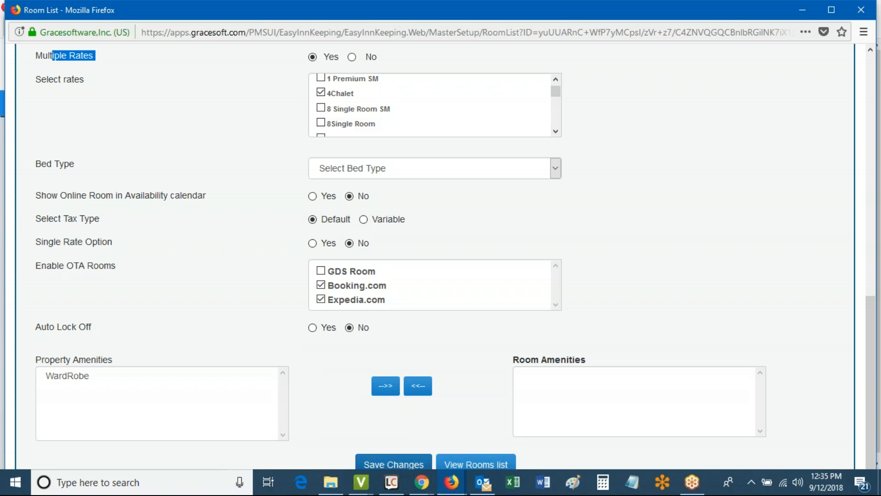
{"action": "left_click", "coordinate": [370, 461]}
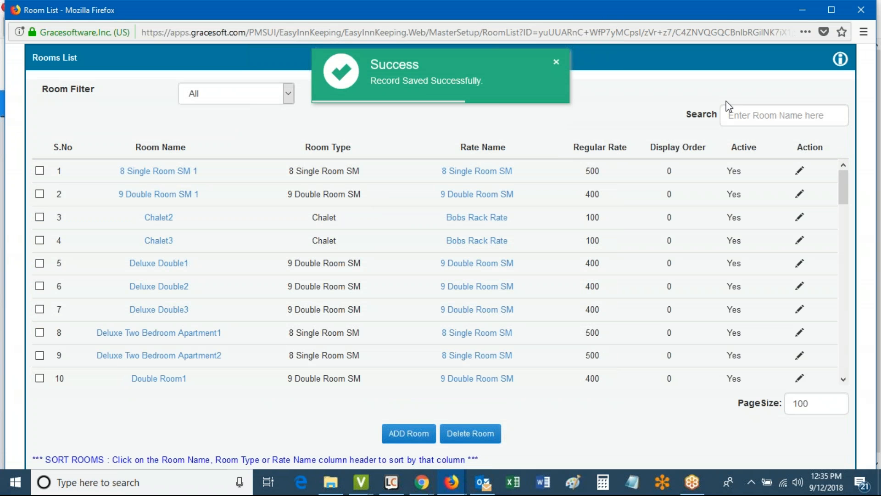
{"action": "left_click", "coordinate": [865, 13]}
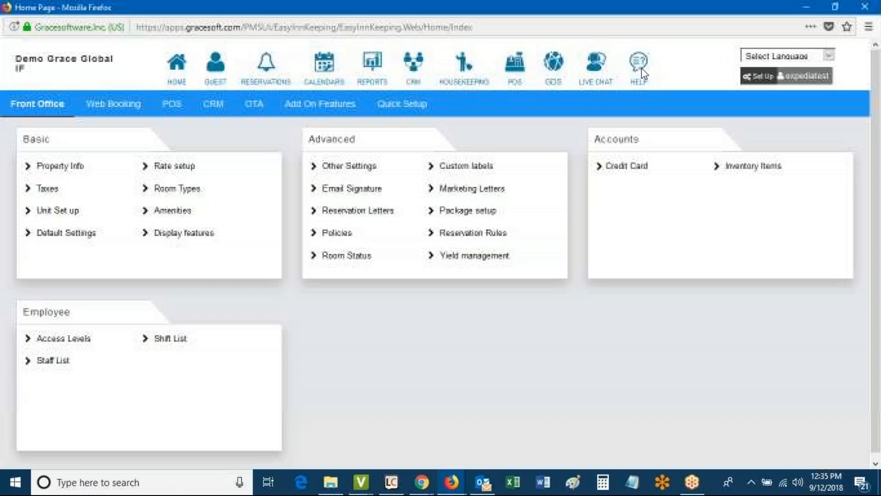
- Check the selectable rates in a new calendar reservation for Chalet2 arriving 09/17/2018, and leave the form without saving
{"action": "left_click", "coordinate": [321, 69]}
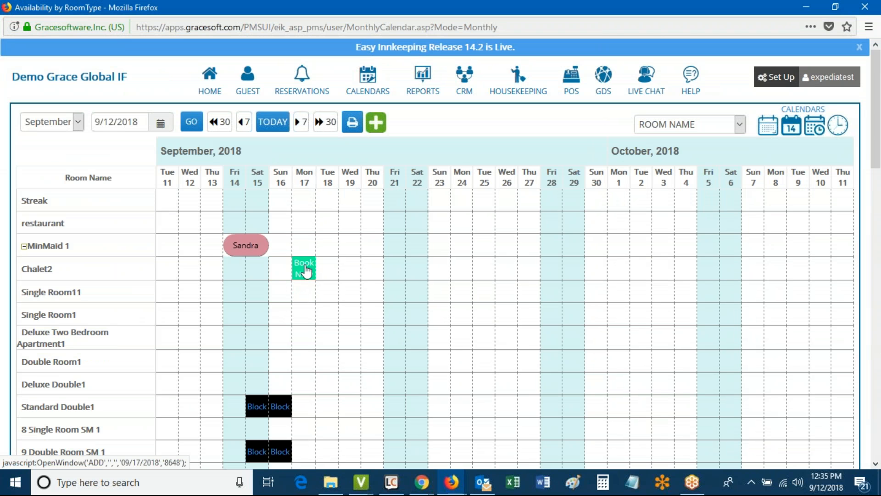
{"action": "left_click", "coordinate": [305, 272]}
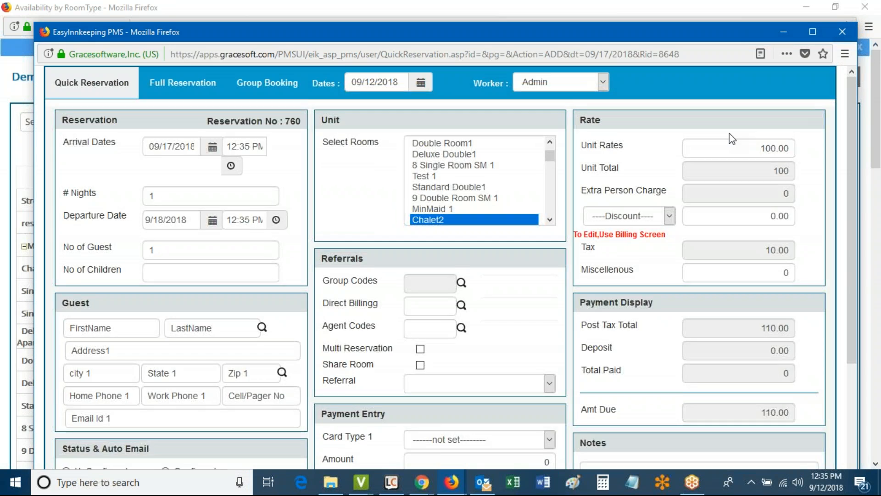
{"action": "left_click", "coordinate": [725, 148]}
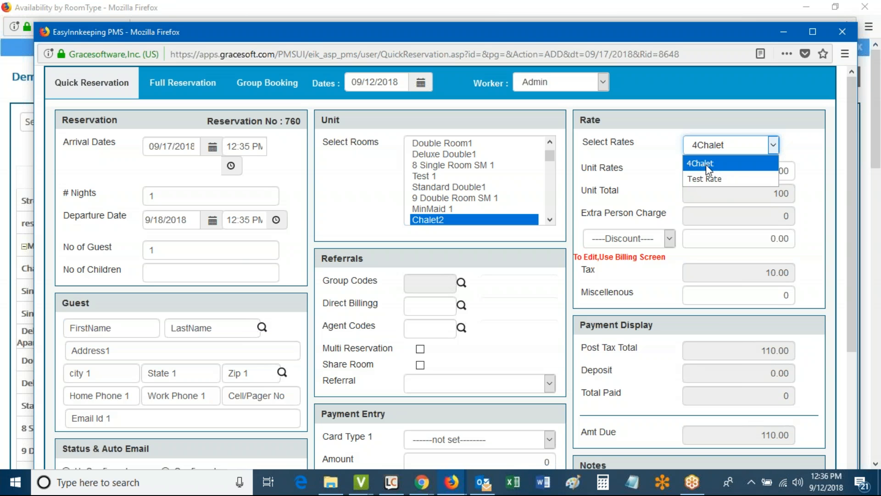
{"action": "left_click", "coordinate": [650, 164]}
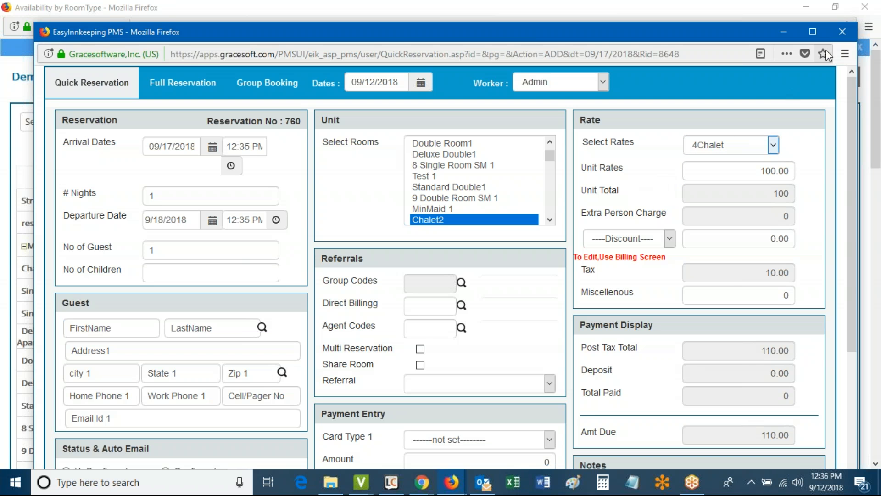
{"action": "left_click", "coordinate": [843, 31]}
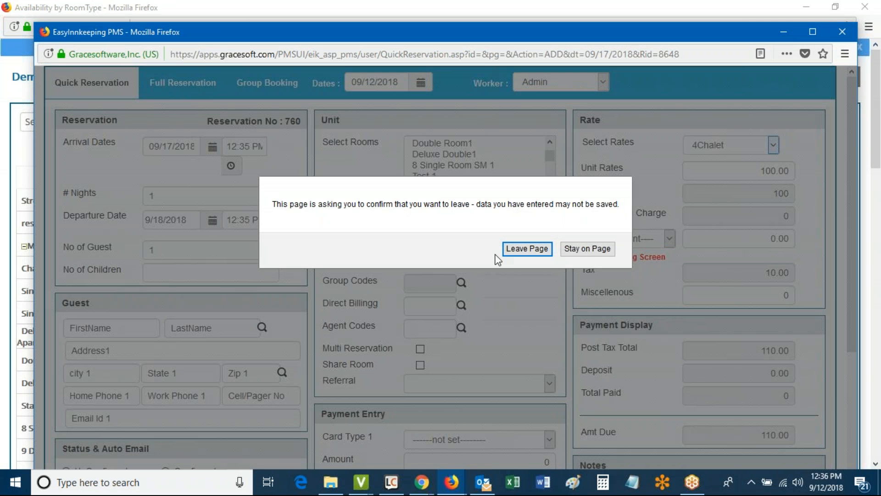
{"action": "left_click", "coordinate": [526, 253]}
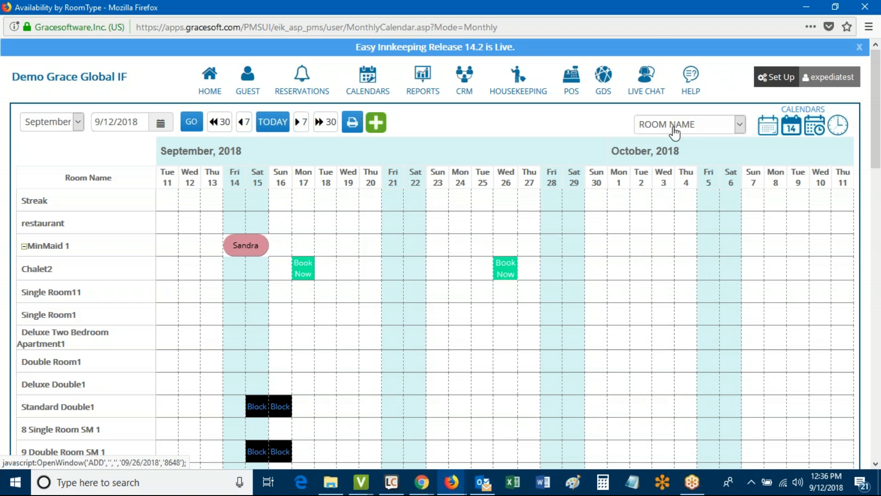
- Open the Daily Rate Calendar and examine Chalet2's rate name and daily rates from Wed 12 to Sun 16
{"action": "left_click", "coordinate": [701, 124]}
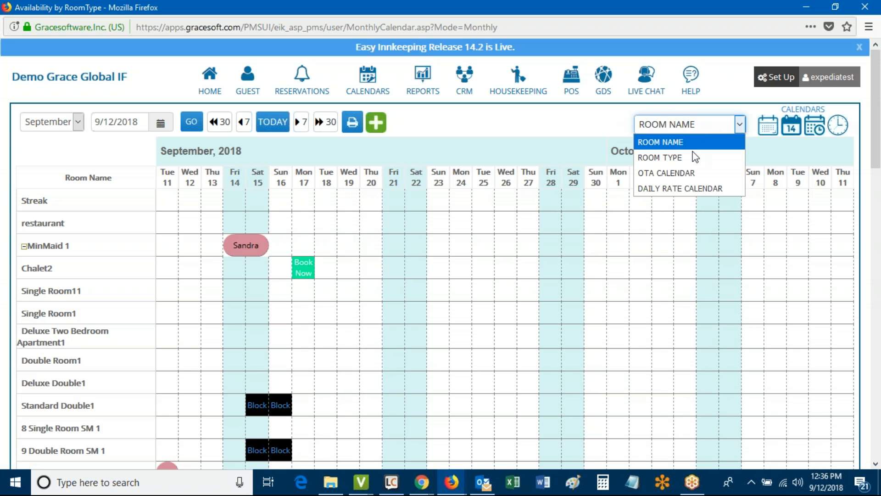
{"action": "left_click", "coordinate": [687, 189]}
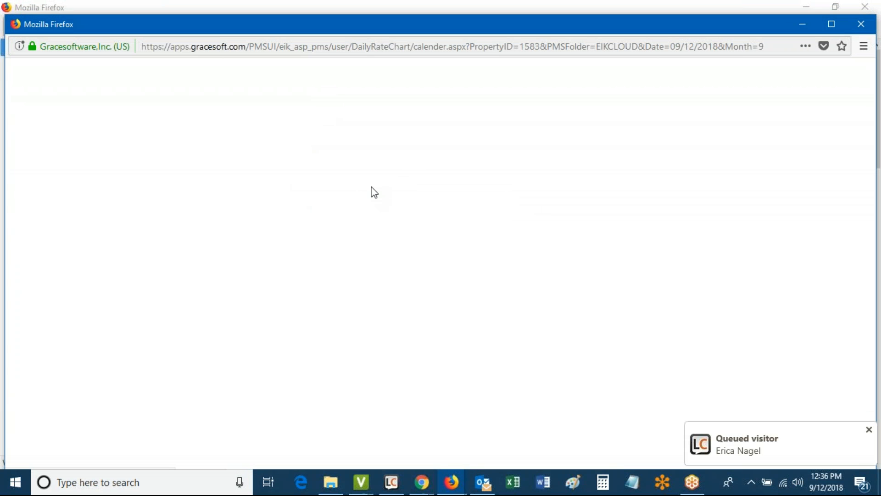
{"action": "left_click", "coordinate": [870, 431]}
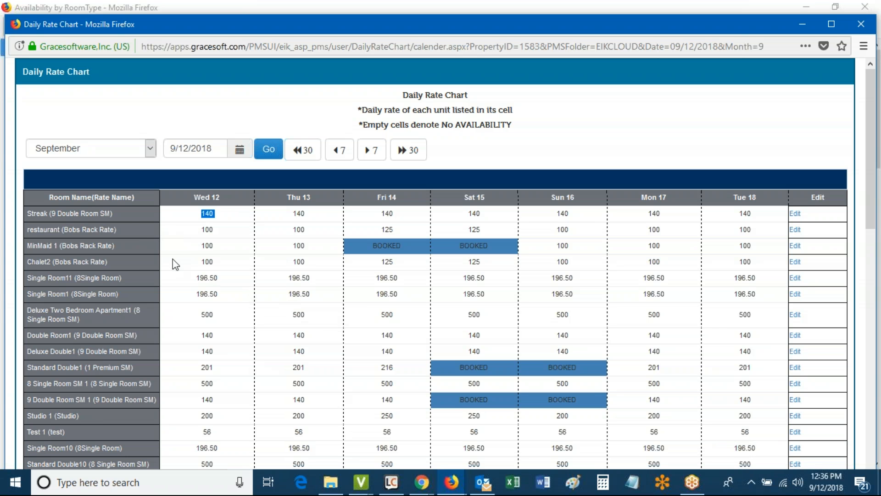
{"action": "left_click_drag", "start_coordinate": [70, 246], "coordinate": [110, 248]}
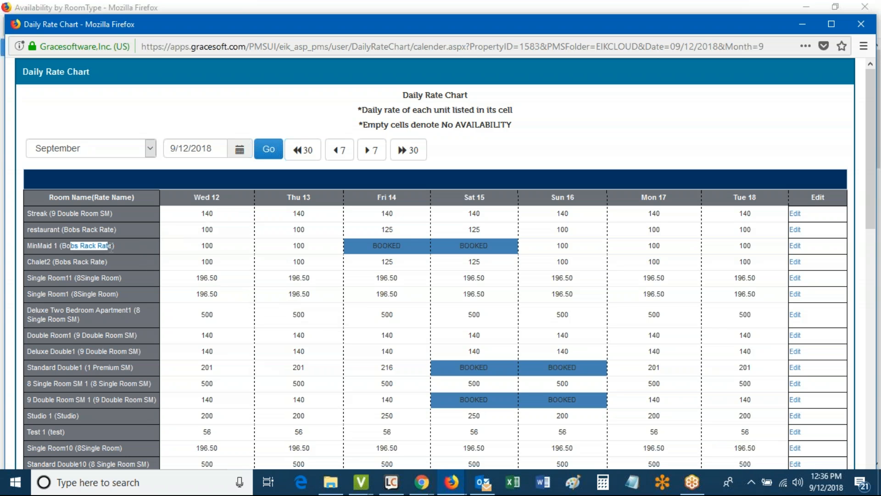
{"action": "left_click_drag", "start_coordinate": [54, 261], "coordinate": [107, 261]}
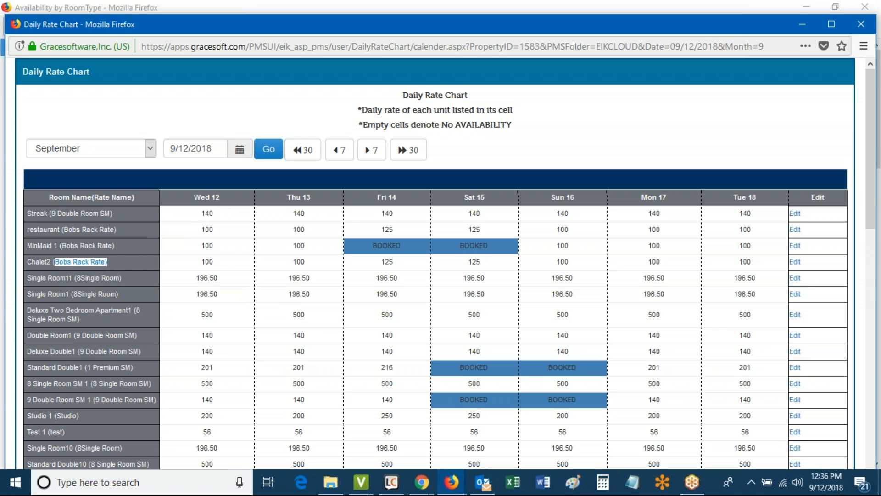
{"action": "left_click_drag", "start_coordinate": [191, 263], "coordinate": [224, 265]}
{"action": "left_click", "coordinate": [291, 264]}
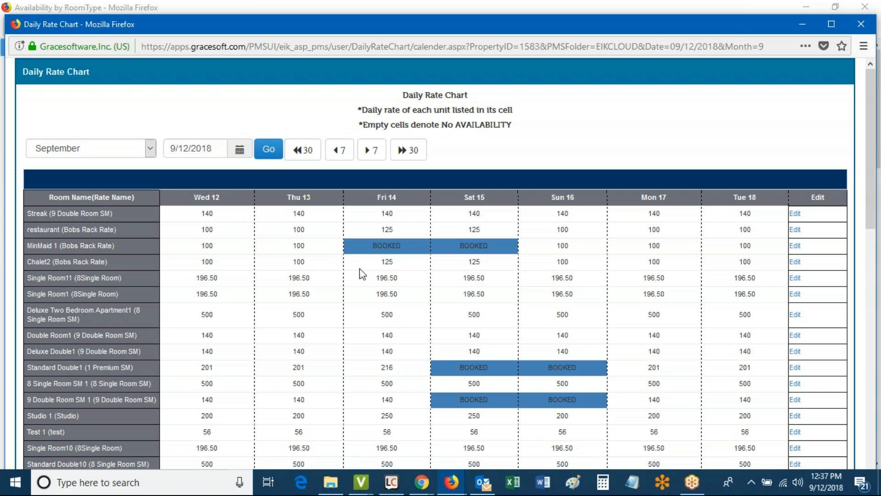
{"action": "double_click", "coordinate": [389, 262]}
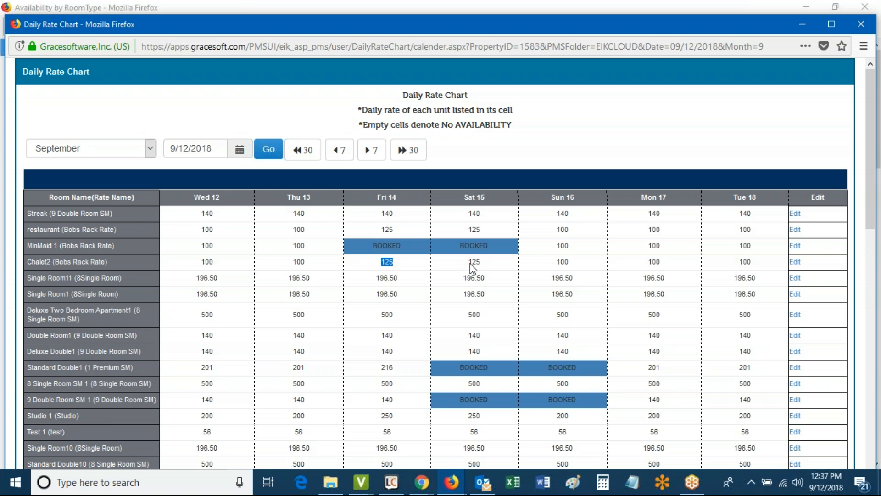
{"action": "left_click", "coordinate": [560, 265]}
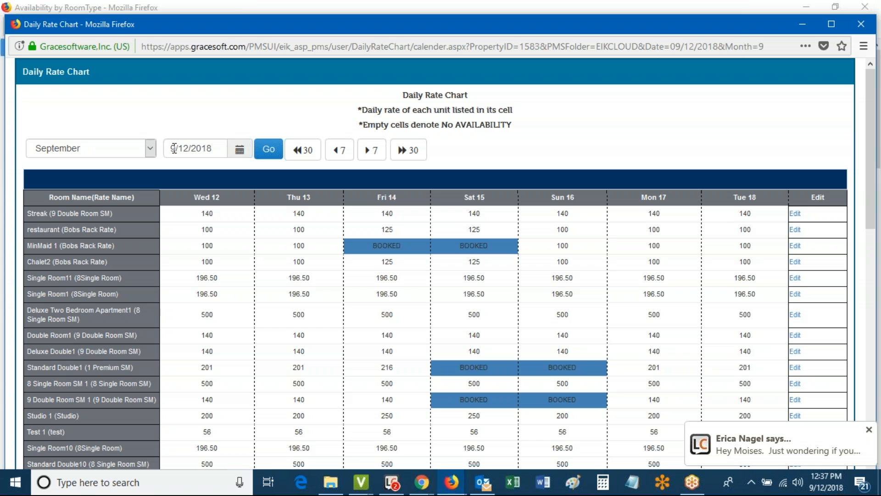
- Review the Daily Rate Chart's start date, compare Chalet2's weekday and weekend rates through Tue 18, and close the chart
{"action": "left_click_drag", "start_coordinate": [169, 148], "coordinate": [207, 148]}
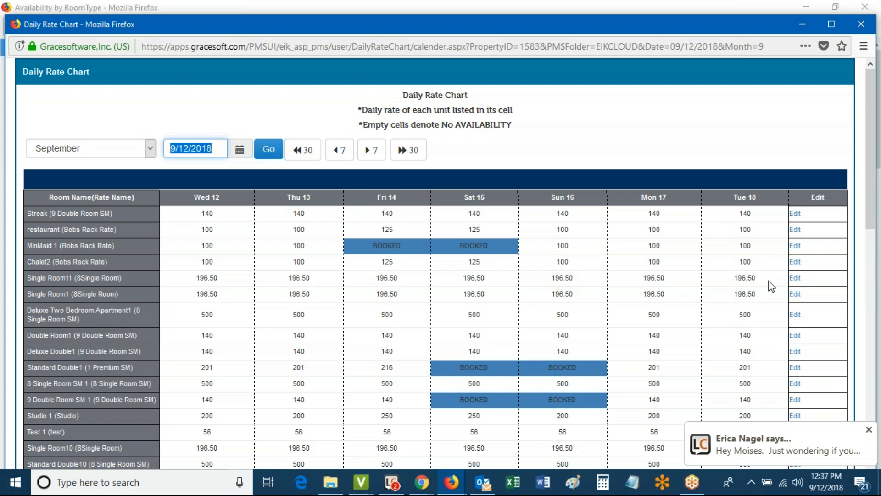
{"action": "double_click", "coordinate": [387, 262]}
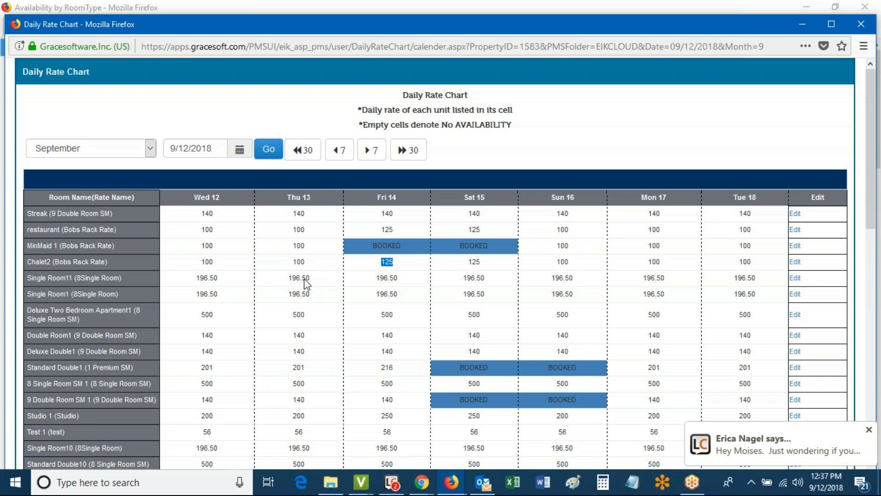
{"action": "double_click", "coordinate": [206, 261]}
{"action": "double_click", "coordinate": [387, 262]}
{"action": "left_click_drag", "start_coordinate": [461, 267], "coordinate": [757, 269]}
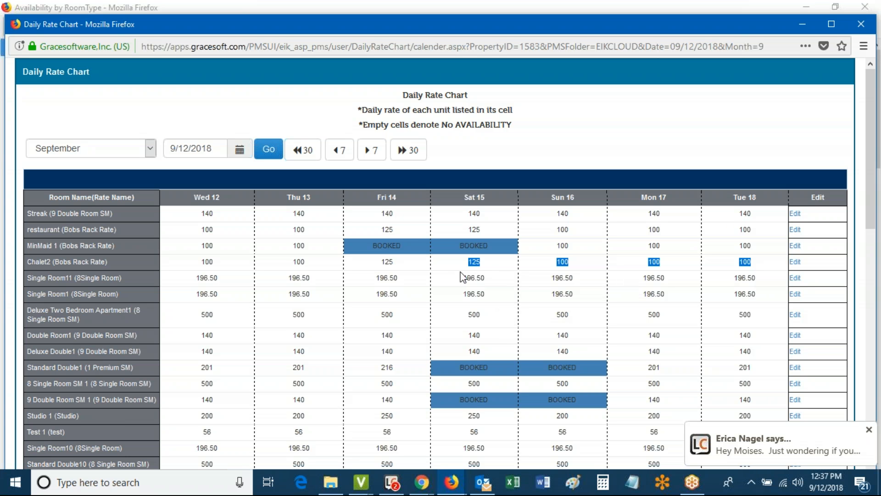
{"action": "left_click", "coordinate": [496, 263]}
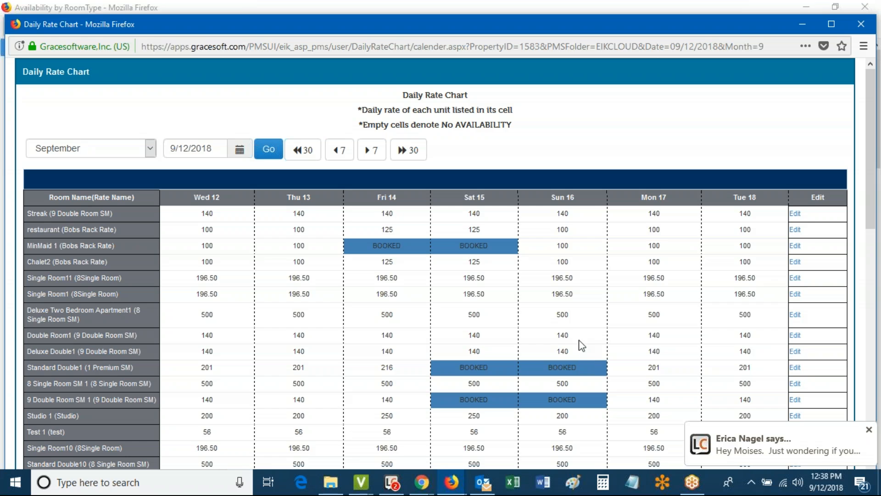
{"action": "scroll", "coordinate": [568, 348], "scroll_direction": "down", "scroll_amount": 5}
{"action": "scroll", "coordinate": [574, 321], "scroll_direction": "up", "scroll_amount": 5}
{"action": "left_click", "coordinate": [868, 25]}
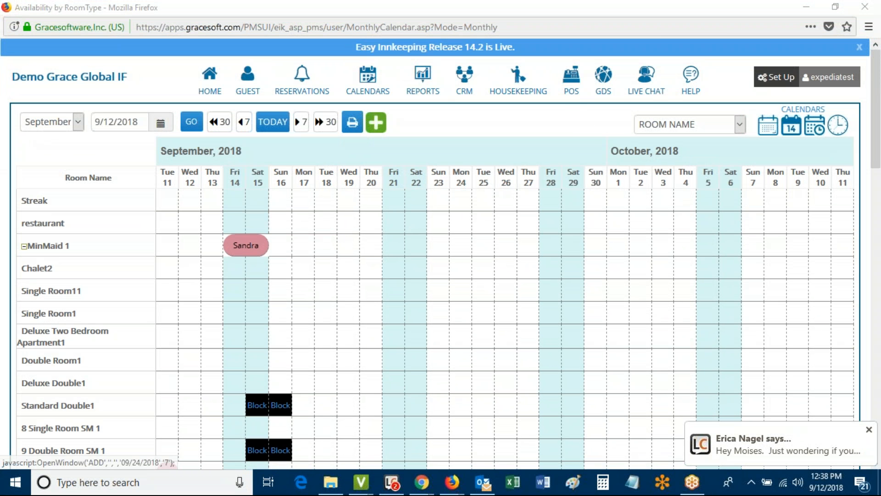